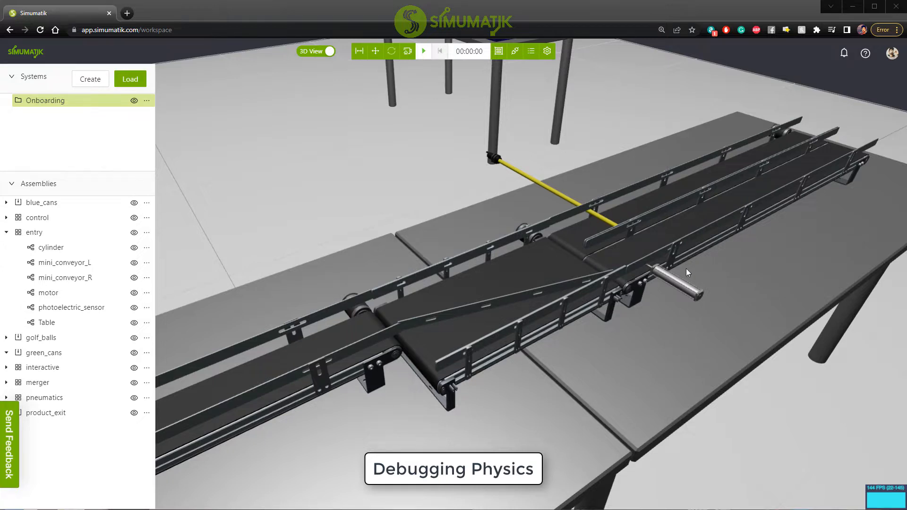
# Run the emulation with the cylinder in close view, and pause it once cans are moving along the conveyors.
pyautogui.click(423, 52)
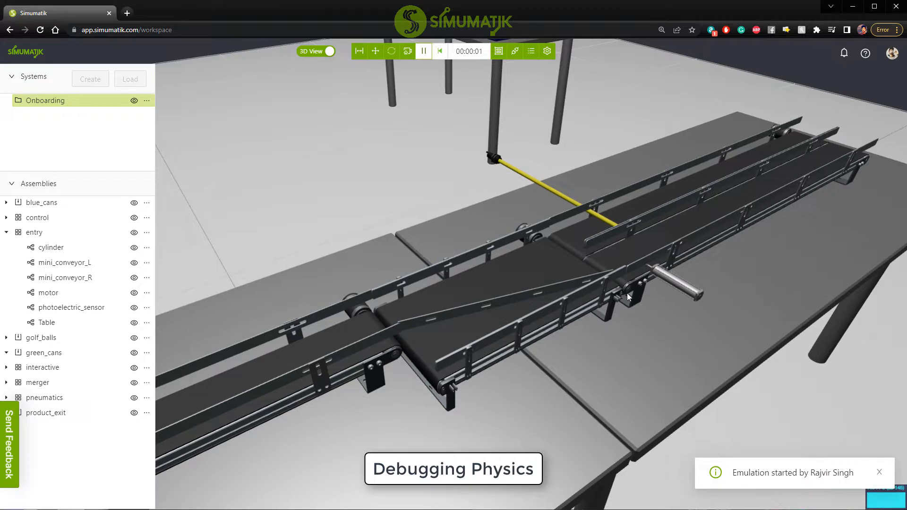
pyautogui.scroll(1, 608, 242)
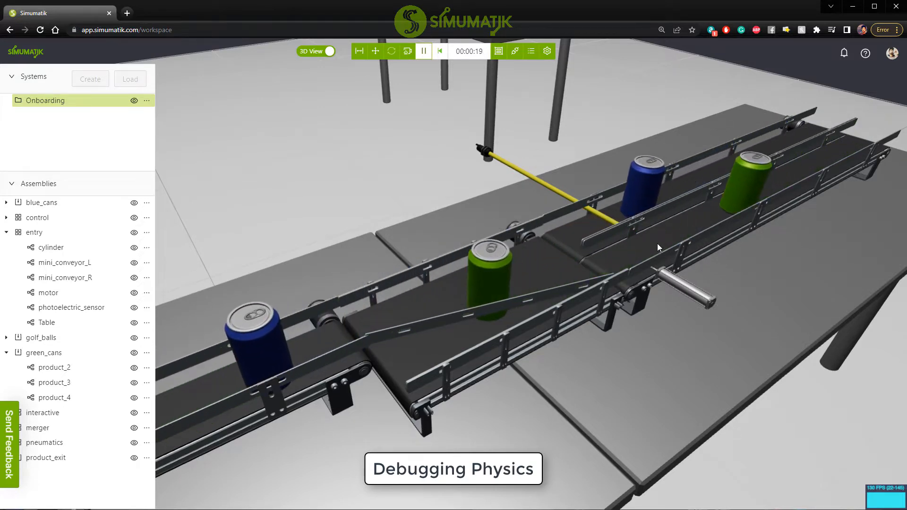
pyautogui.scroll(3, 657, 243)
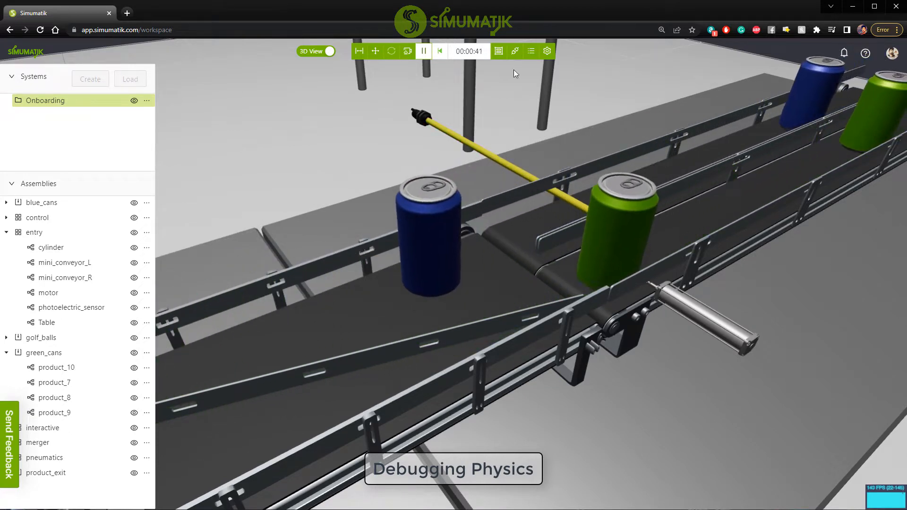
pyautogui.click(423, 52)
# Enable Debug Physics for the cylinder in the entry assembly.
pyautogui.click(685, 311)
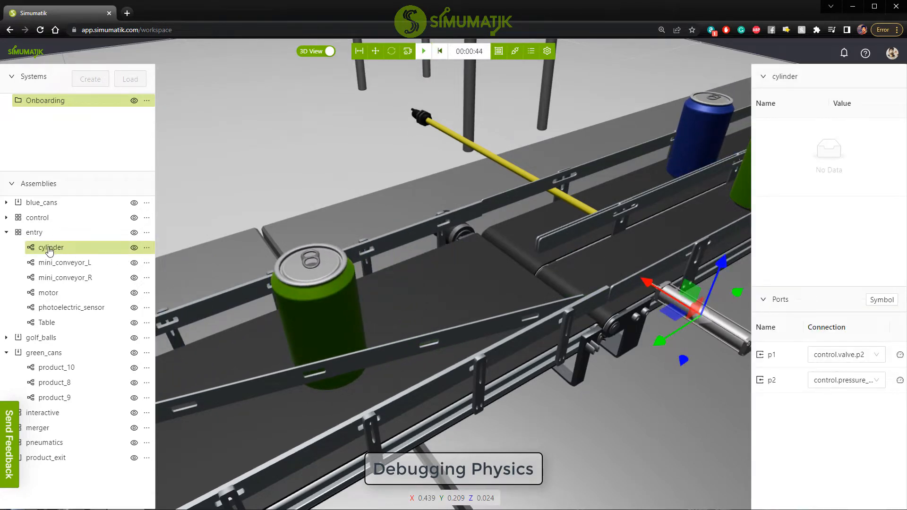
pyautogui.click(147, 248)
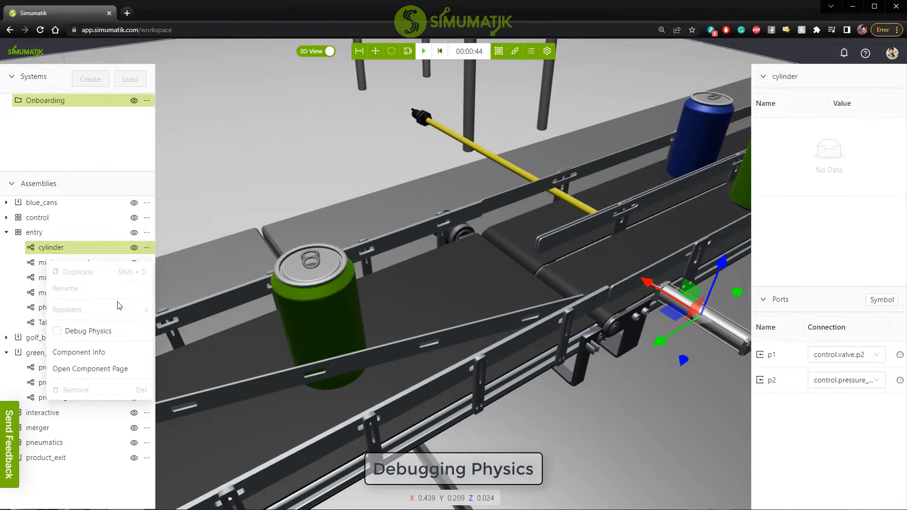
pyautogui.click(57, 332)
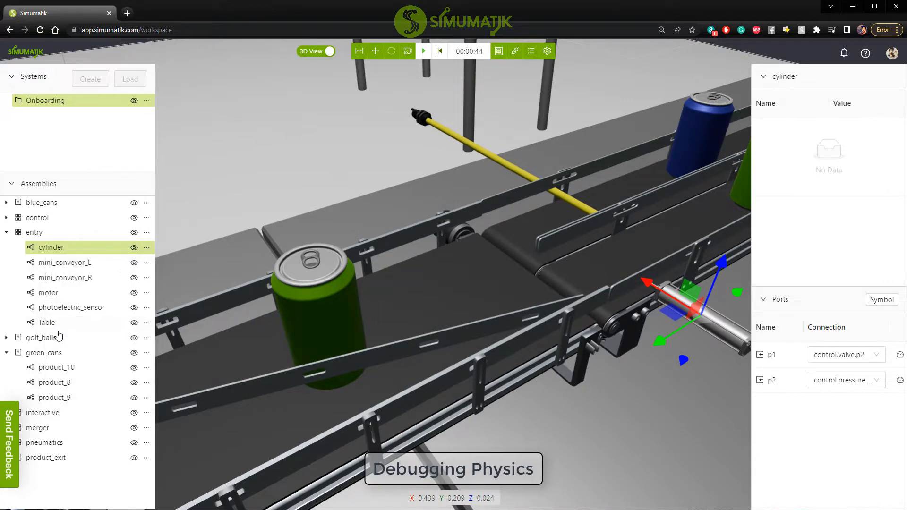
# Resume the emulation to watch the cylinder rod's physics wireframe in motion, and pause it with the rod extended.
pyautogui.click(423, 53)
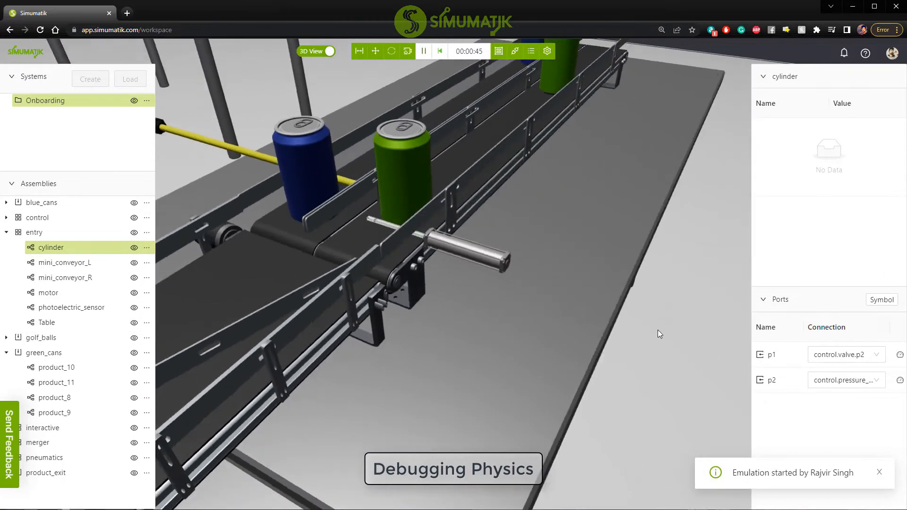
pyautogui.moveTo(657, 329); pyautogui.dragTo(622, 321)
pyautogui.scroll(5, 378, 174)
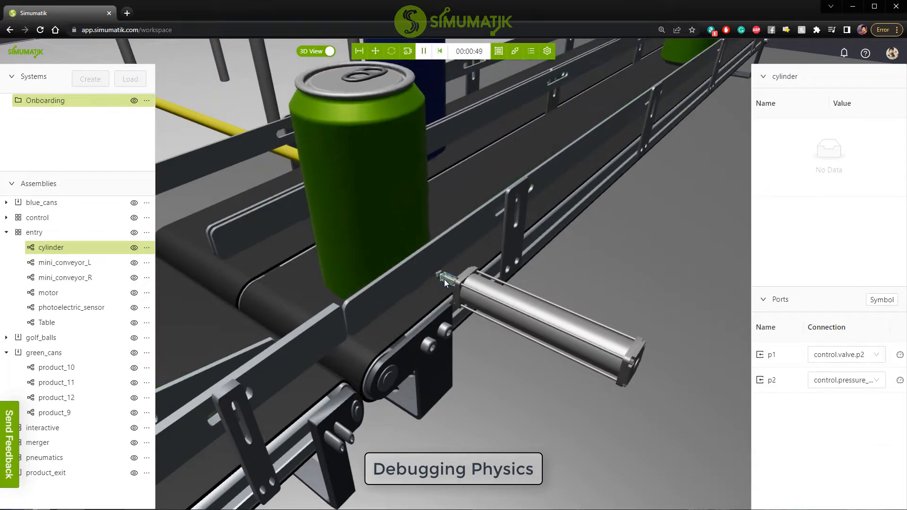
pyautogui.scroll(4, 436, 271)
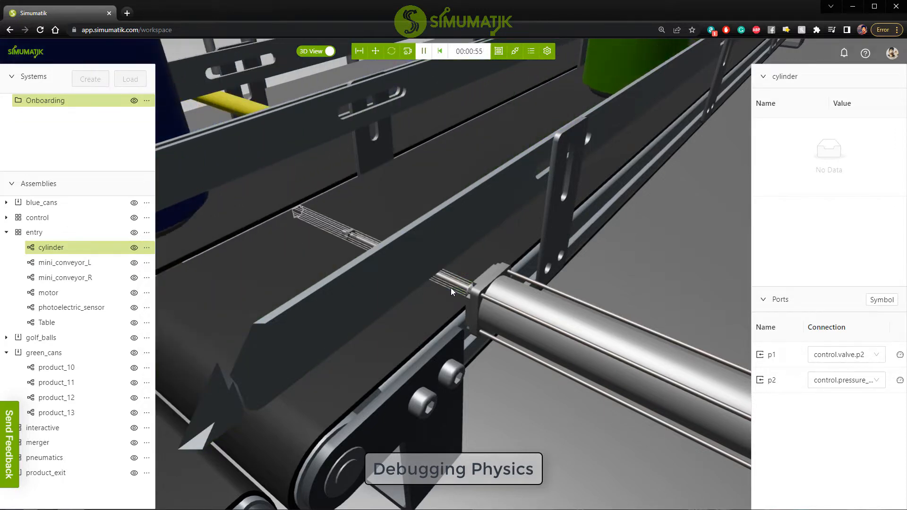
pyautogui.scroll(-3, 449, 286)
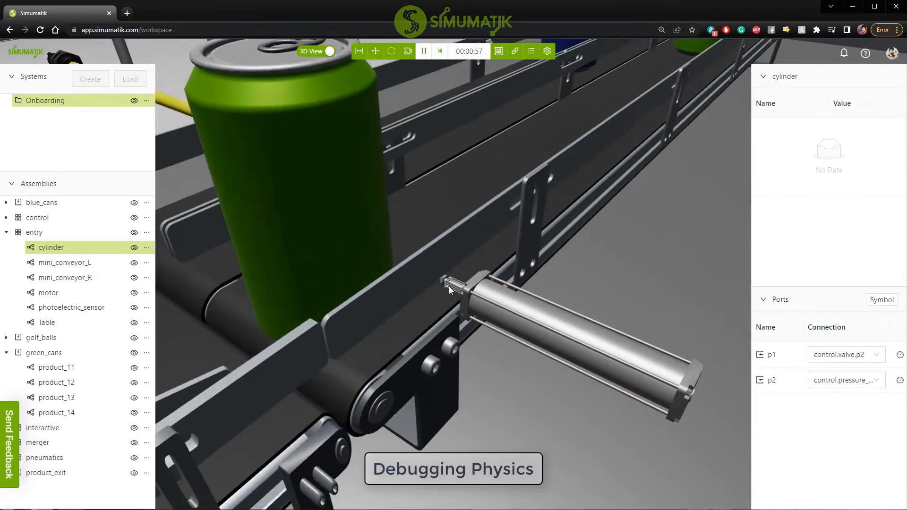
pyautogui.scroll(-3, 448, 286)
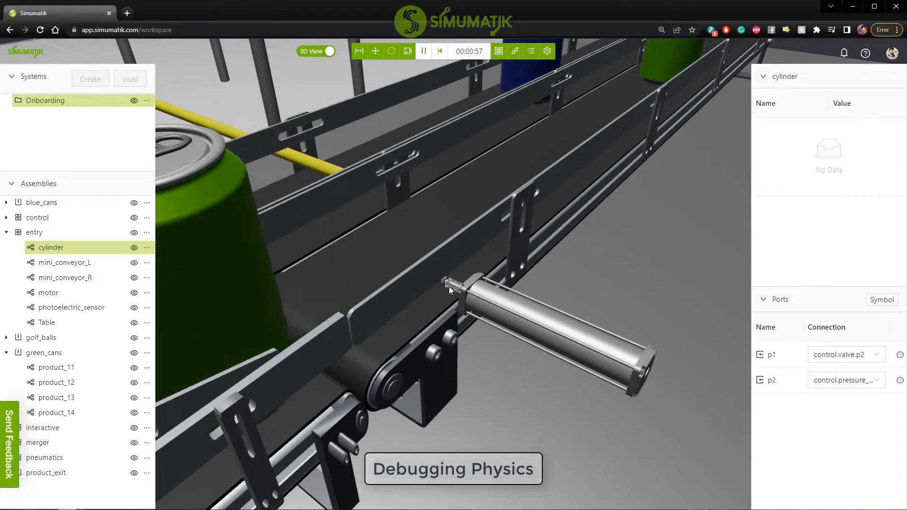
pyautogui.click(423, 52)
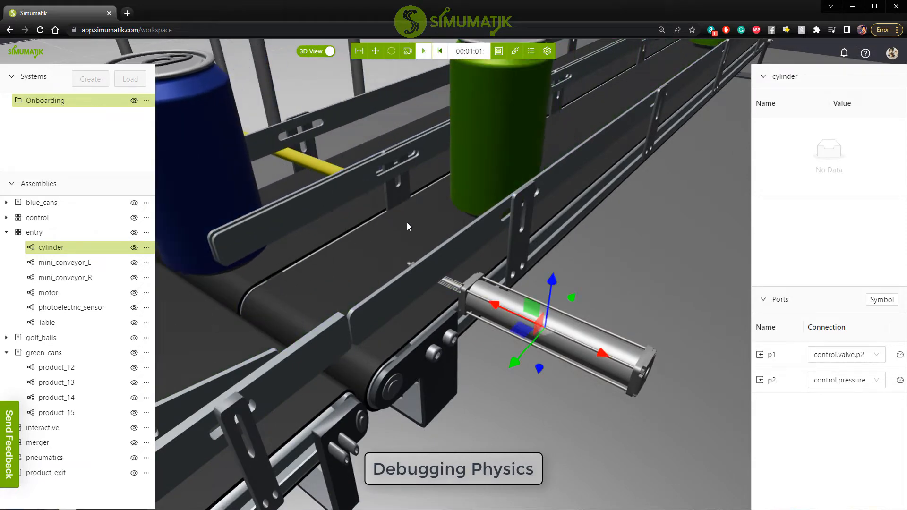
# Examine the extended cylinder rod's physics wireframe against its visual model, up close and from several angles.
pyautogui.scroll(10, 435, 230)
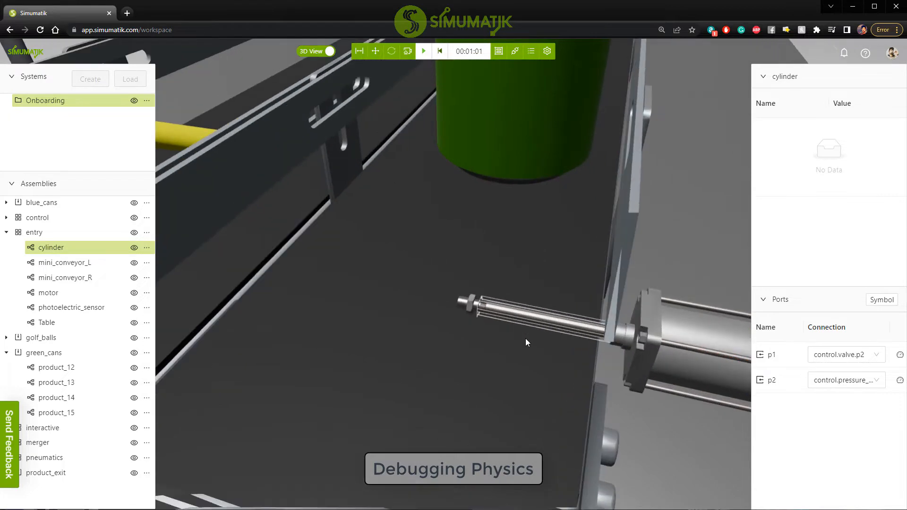
pyautogui.scroll(2, 525, 338)
pyautogui.scroll(-1, 525, 338)
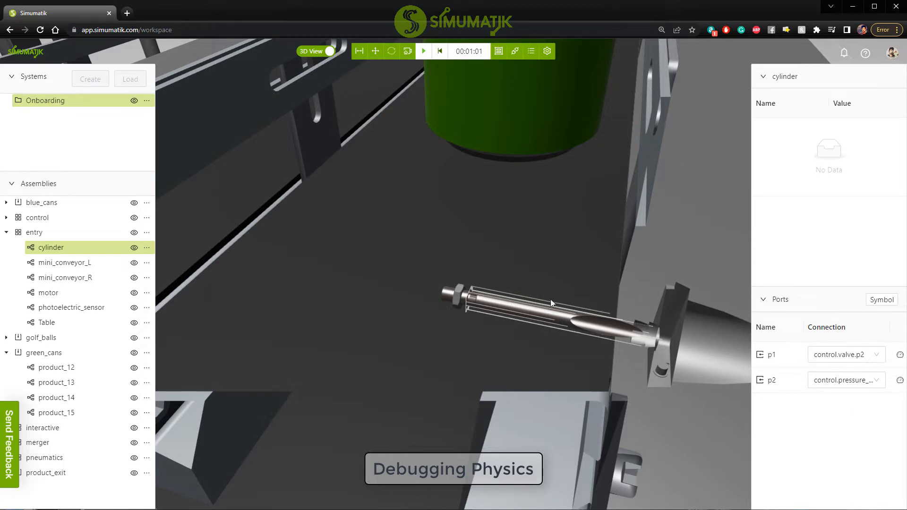
pyautogui.scroll(-3, 485, 290)
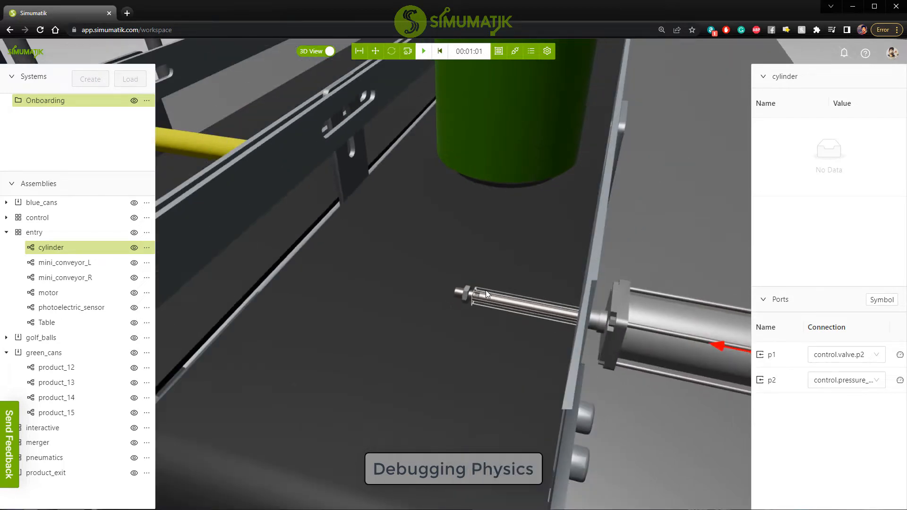
pyautogui.moveTo(489, 309); pyautogui.dragTo(472, 309)
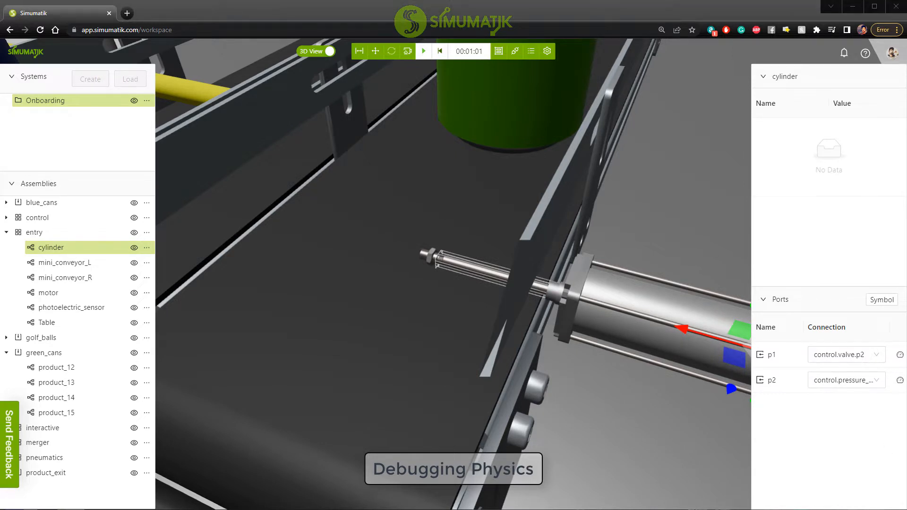
pyautogui.scroll(-5, 501, 291)
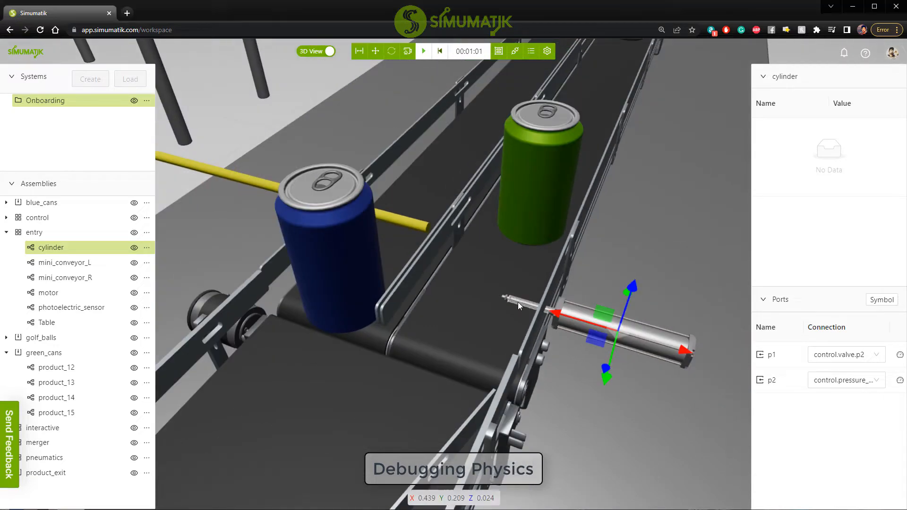
pyautogui.scroll(10, 457, 271)
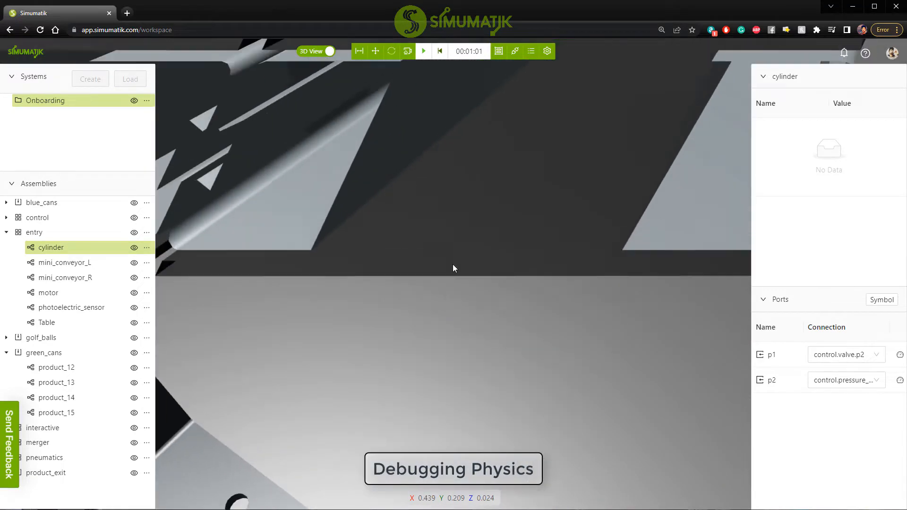
pyautogui.scroll(-10, 453, 273)
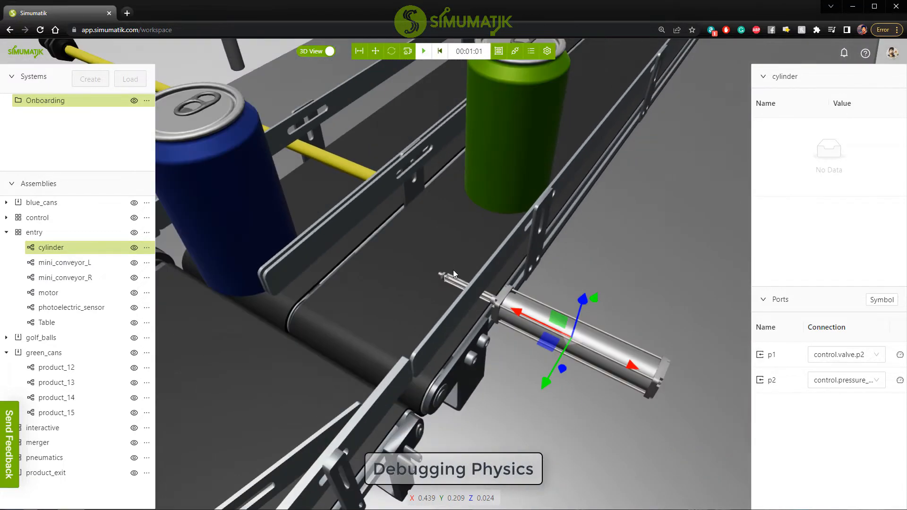
pyautogui.scroll(-2, 453, 271)
pyautogui.moveTo(499, 248); pyautogui.dragTo(487, 305, button='right')
pyautogui.moveTo(487, 304)
pyautogui.mouseDown()
pyautogui.moveTo(471, 288)
pyautogui.moveTo(501, 294)
pyautogui.mouseUp()
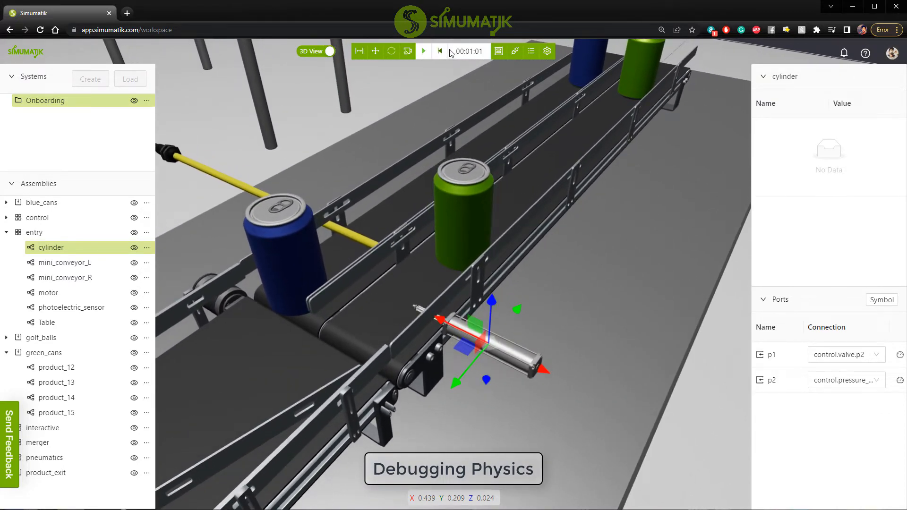
# Advance the emulation by a few seconds and set its Time Relation to 0.5 in the server settings.
pyautogui.click(424, 50)
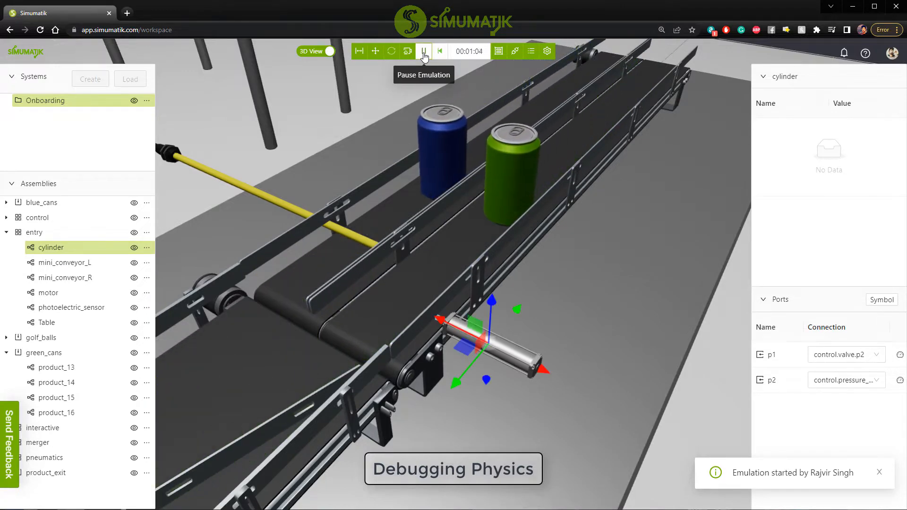
pyautogui.click(547, 51)
pyautogui.scroll(-2, 786, 416)
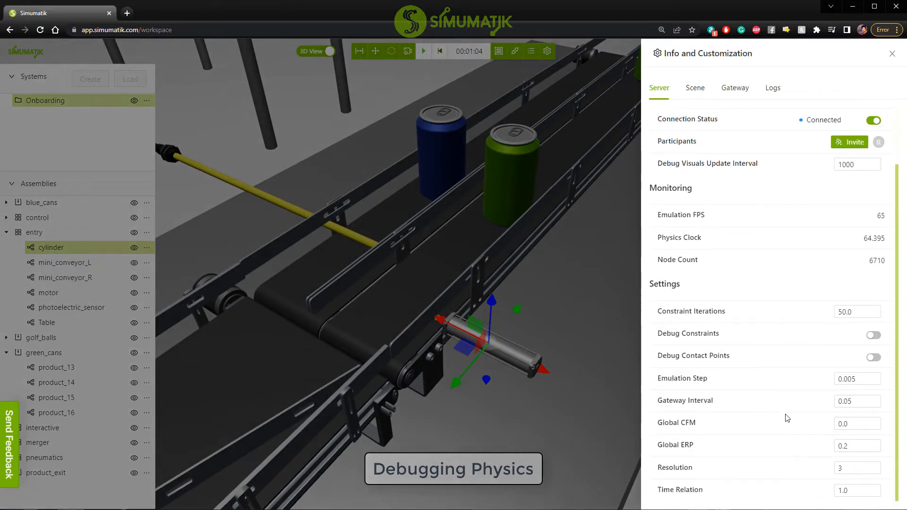
pyautogui.scroll(1, 845, 491)
pyautogui.scroll(-2, 845, 491)
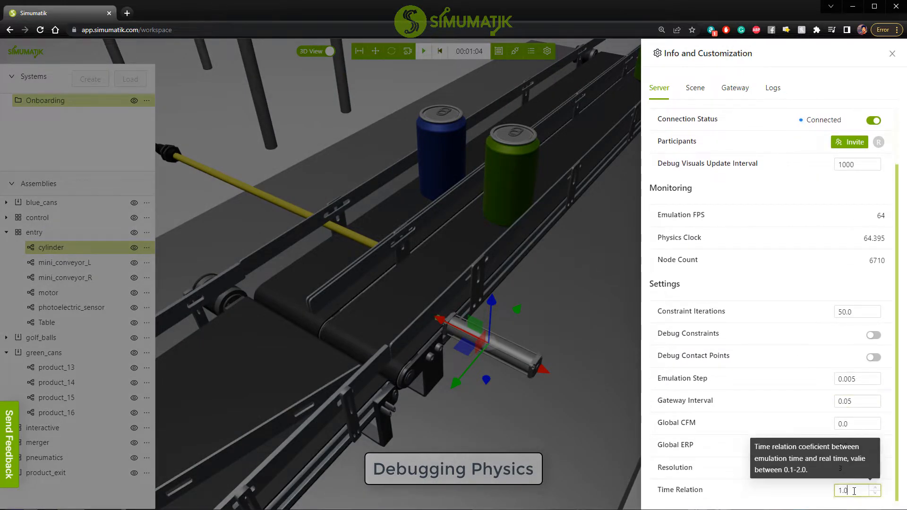
pyautogui.click(876, 494)
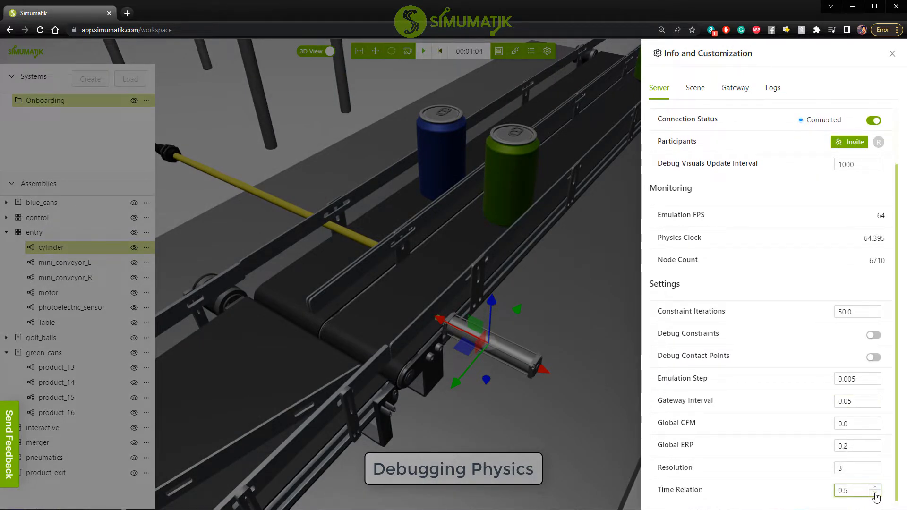
pyautogui.click(582, 310)
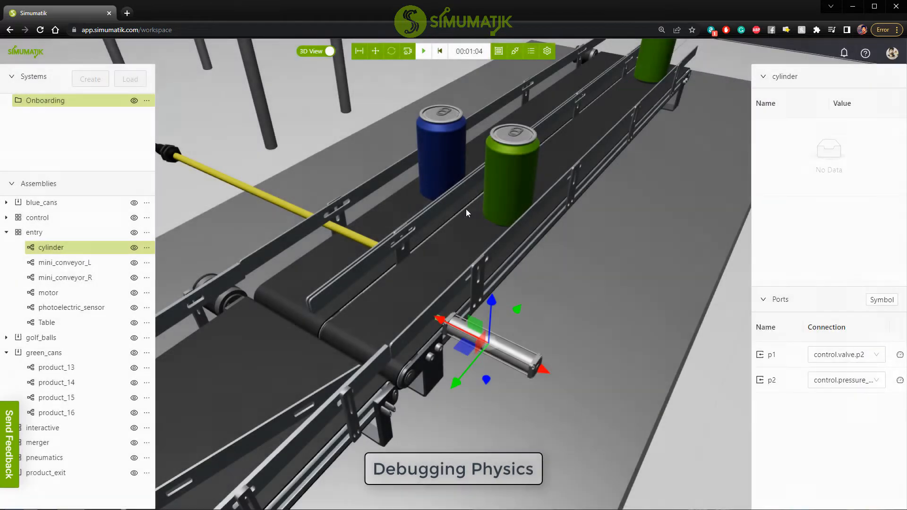
# Enable Debug Physics for product_15, the green can closest to the cylinder.
pyautogui.click(497, 177)
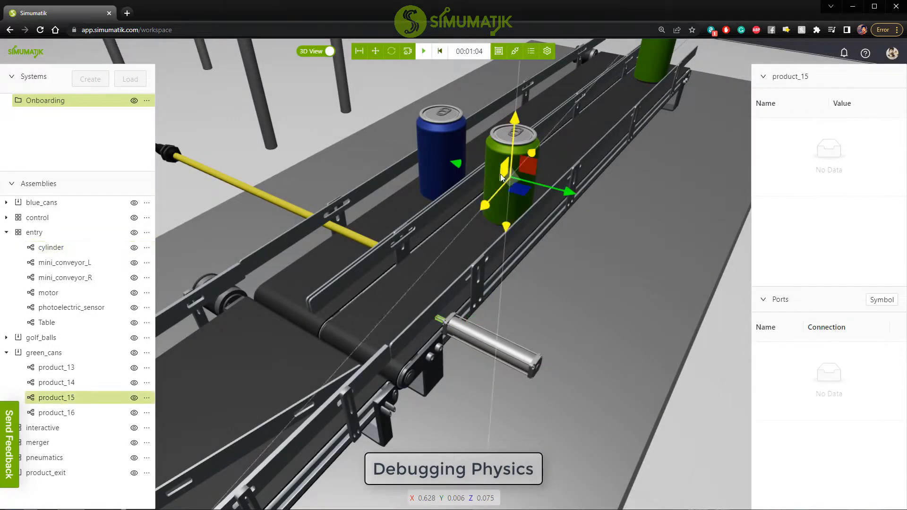
pyautogui.click(147, 398)
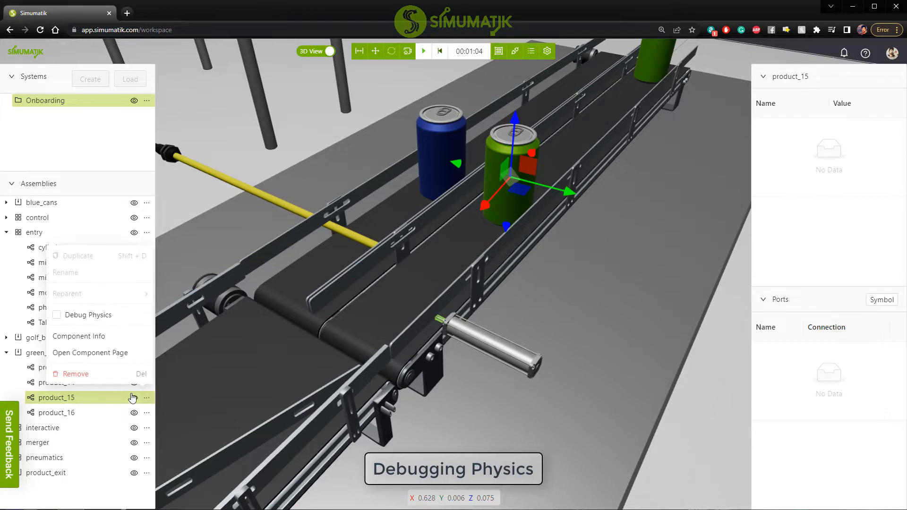
pyautogui.click(65, 319)
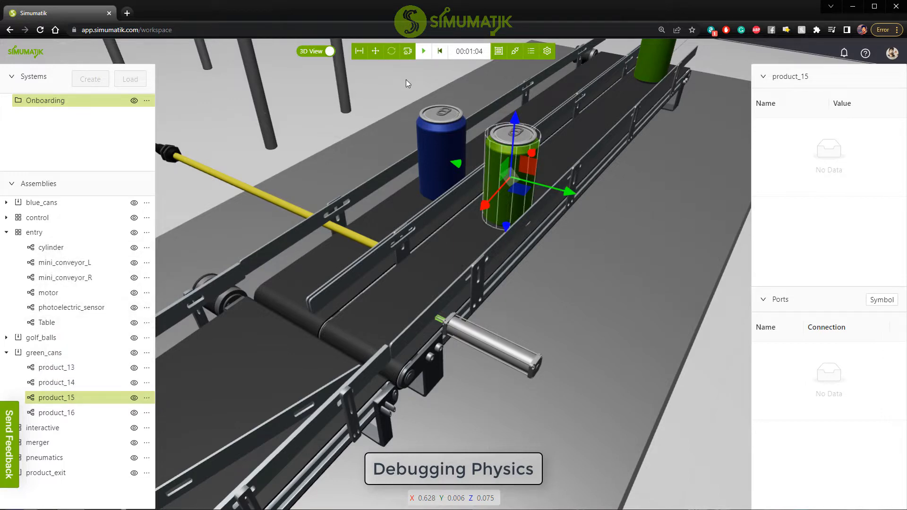
# Run the slowed emulation briefly, pausing as the green can nears the cylinder, and inspect the can's wireframe up close.
pyautogui.click(424, 52)
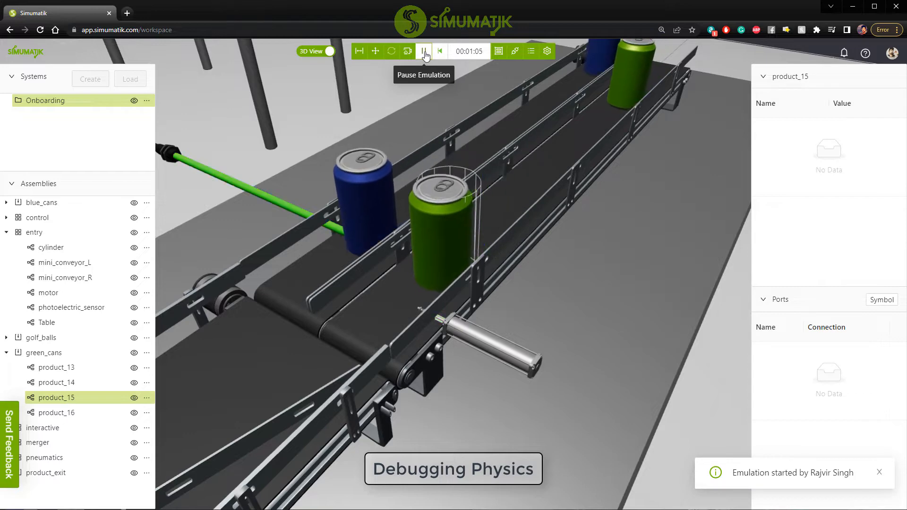
pyautogui.click(424, 52)
pyautogui.scroll(5, 422, 283)
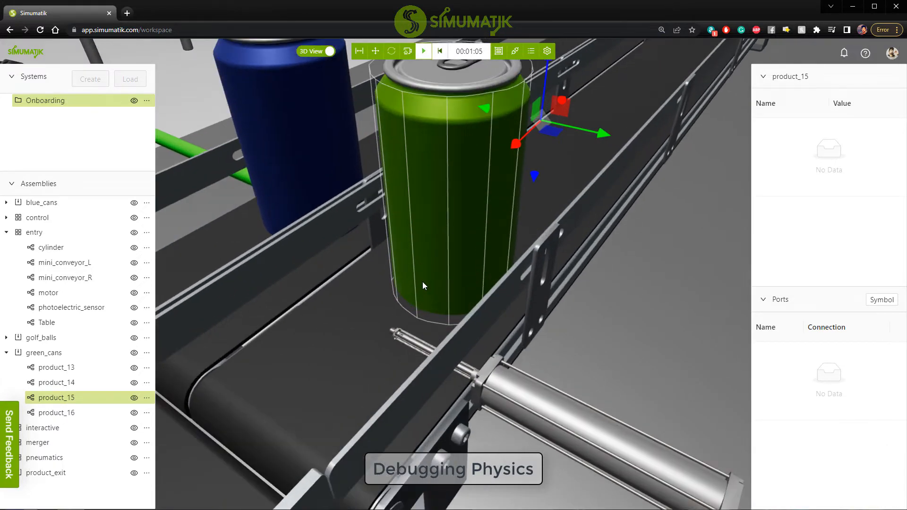
pyautogui.moveTo(441, 285); pyautogui.dragTo(420, 303)
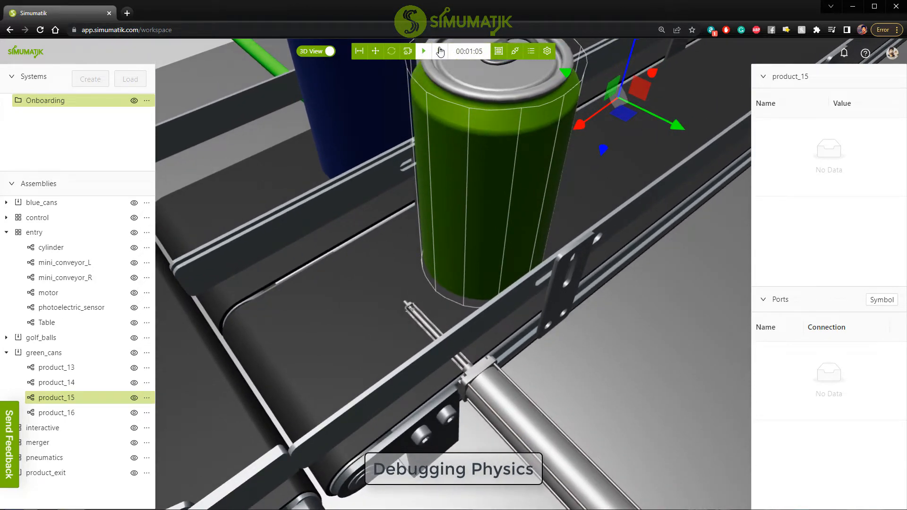
# Advance the emulation by another short burst and examine the green can's wireframe beside the extended cylinder rod.
pyautogui.click(424, 52)
pyautogui.click(424, 52)
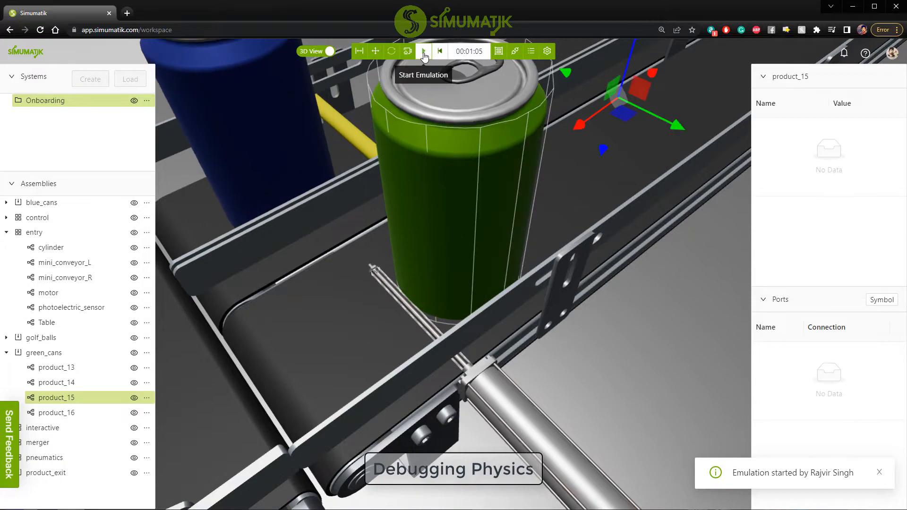
pyautogui.moveTo(413, 245)
pyautogui.mouseDown()
pyautogui.moveTo(462, 224)
pyautogui.moveTo(607, 264)
pyautogui.moveTo(514, 237)
pyautogui.moveTo(444, 236)
pyautogui.moveTo(418, 248)
pyautogui.mouseUp()
pyautogui.scroll(-5, 418, 248)
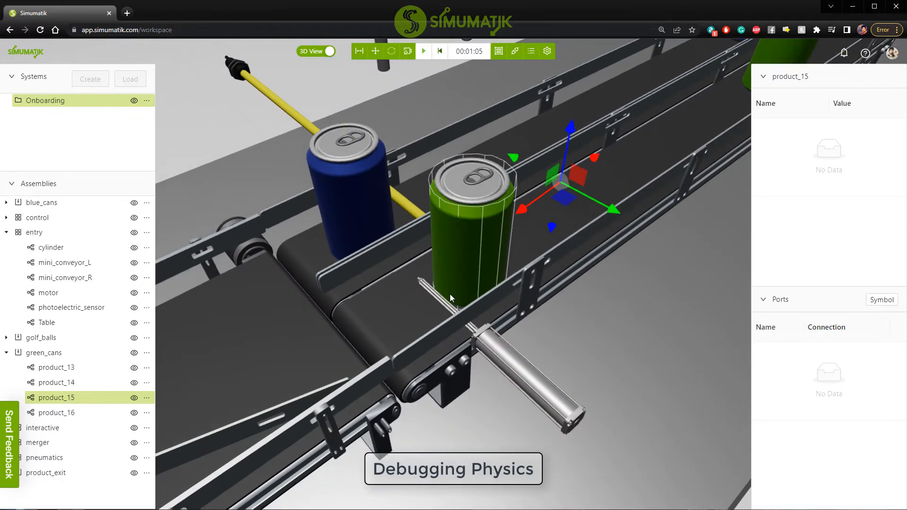
pyautogui.scroll(-2, 447, 301)
pyautogui.moveTo(449, 308); pyautogui.dragTo(477, 262, button='right')
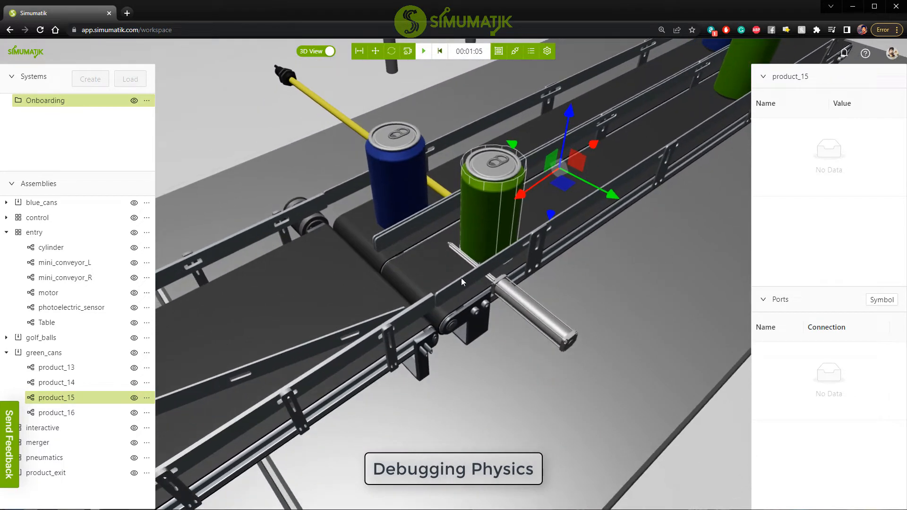
pyautogui.moveTo(461, 278); pyautogui.dragTo(483, 263)
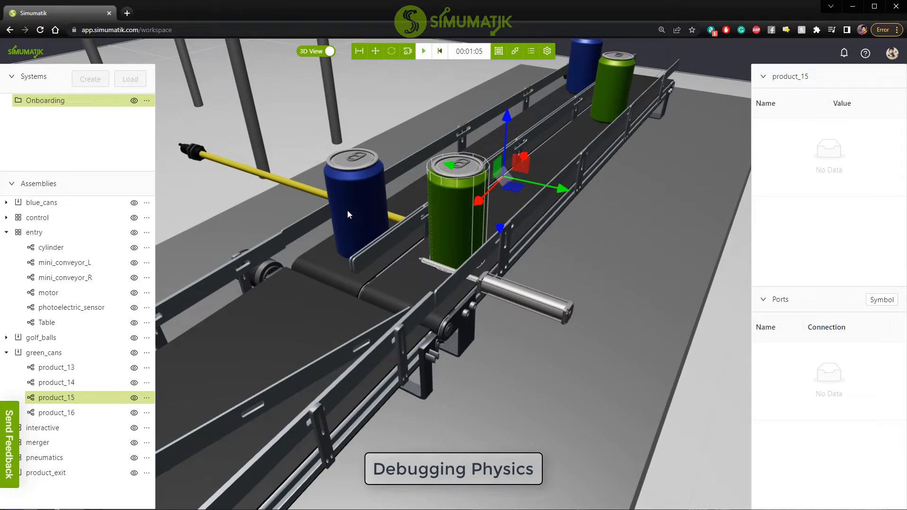
# Enable Debug Physics for product_12, the blue can near the conveyor junction, and inspect its wireframe beside the green can's.
pyautogui.click(363, 203)
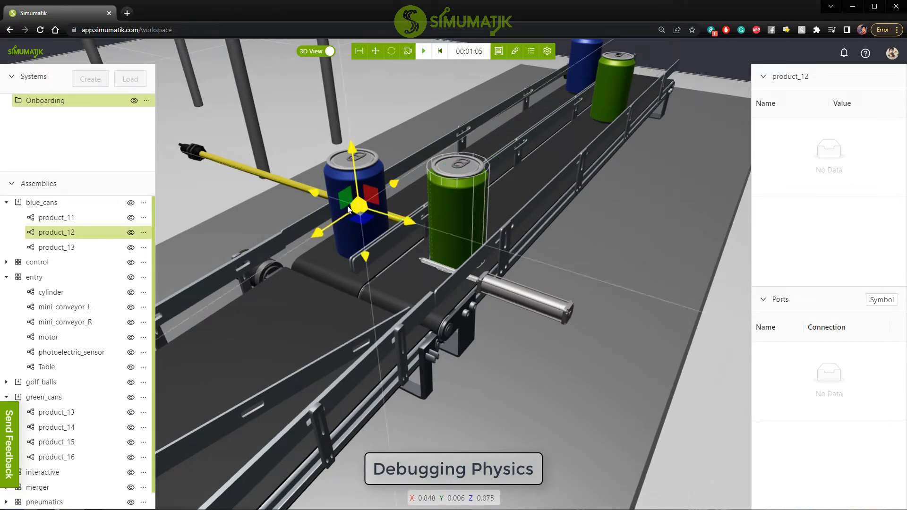
pyautogui.click(144, 232)
pyautogui.click(83, 317)
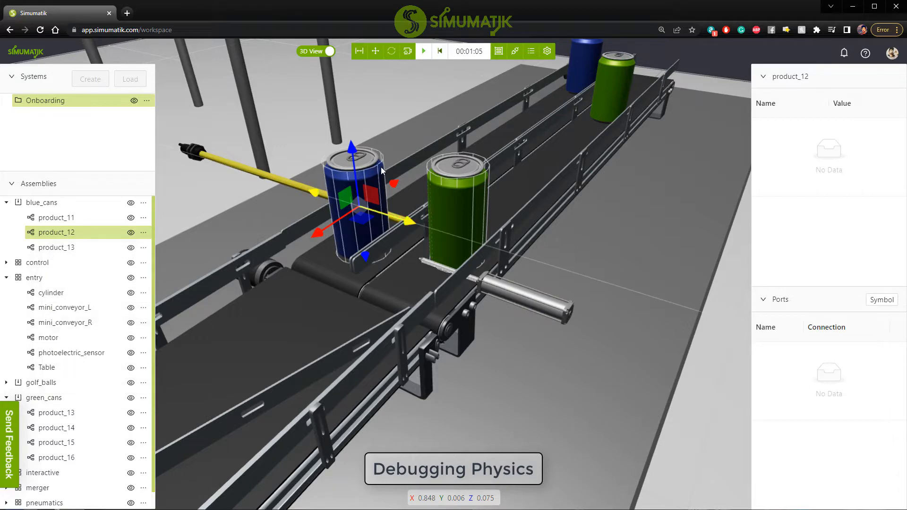
pyautogui.moveTo(538, 255); pyautogui.dragTo(506, 245)
pyautogui.scroll(3, 506, 244)
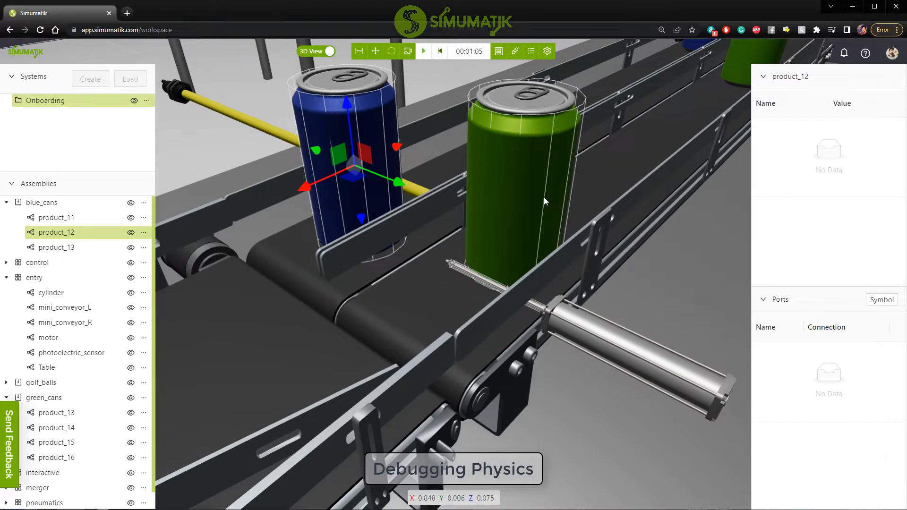
pyautogui.moveTo(543, 197); pyautogui.dragTo(519, 243)
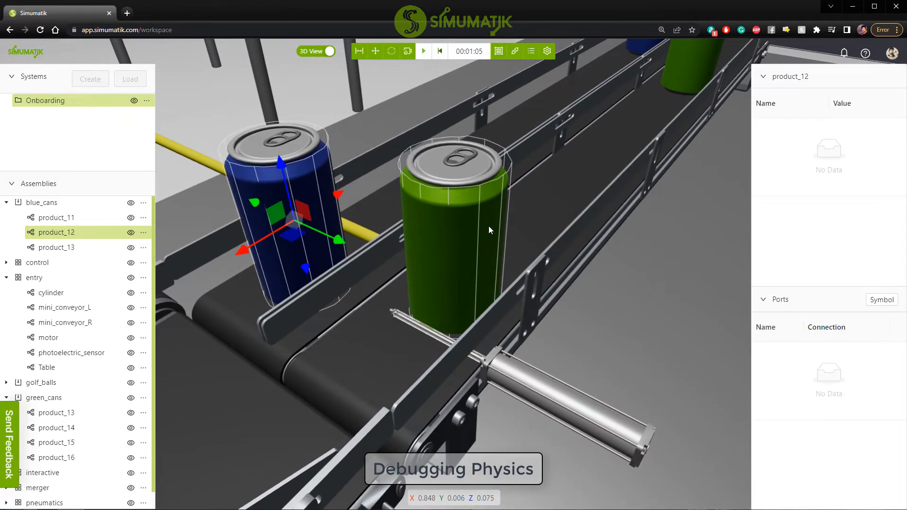
# Resume the slowed emulation until the next blue and green cans reach the merging conveyor, and pause it there.
pyautogui.click(424, 55)
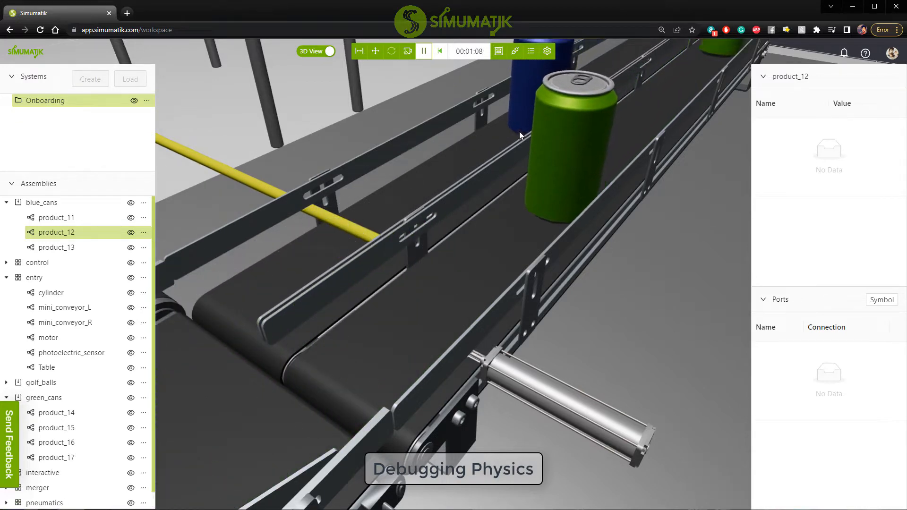
pyautogui.scroll(-2, 509, 254)
pyautogui.scroll(-5, 508, 254)
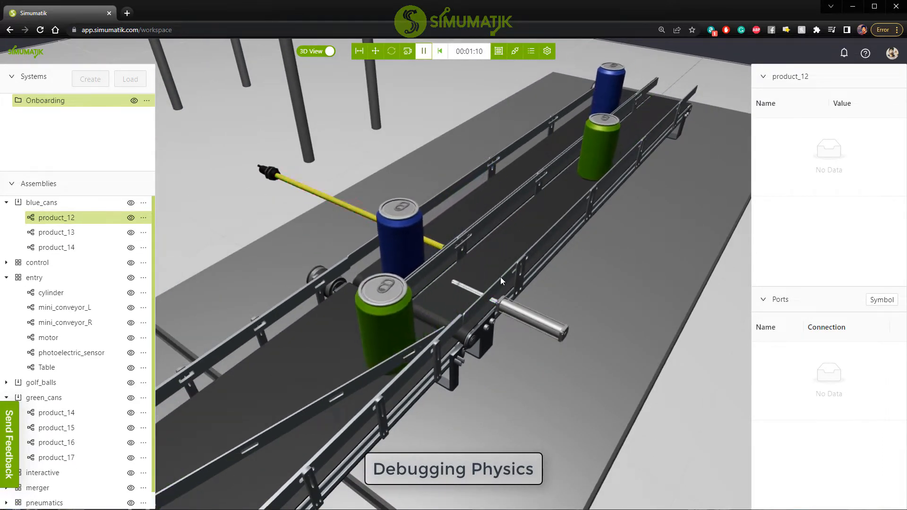
pyautogui.click(423, 51)
pyautogui.moveTo(438, 266); pyautogui.dragTo(467, 188, button='middle')
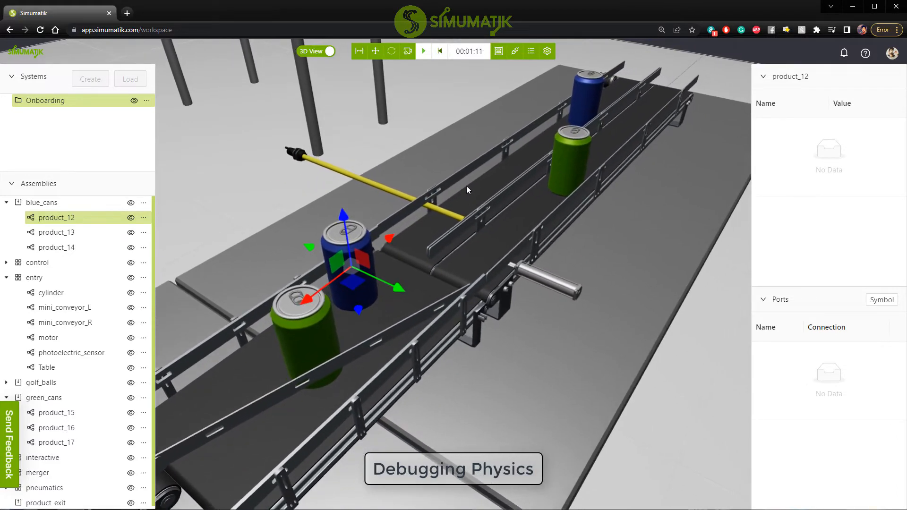
# Turn on Debug Contact Points in the server settings of the workspace.
pyautogui.click(547, 52)
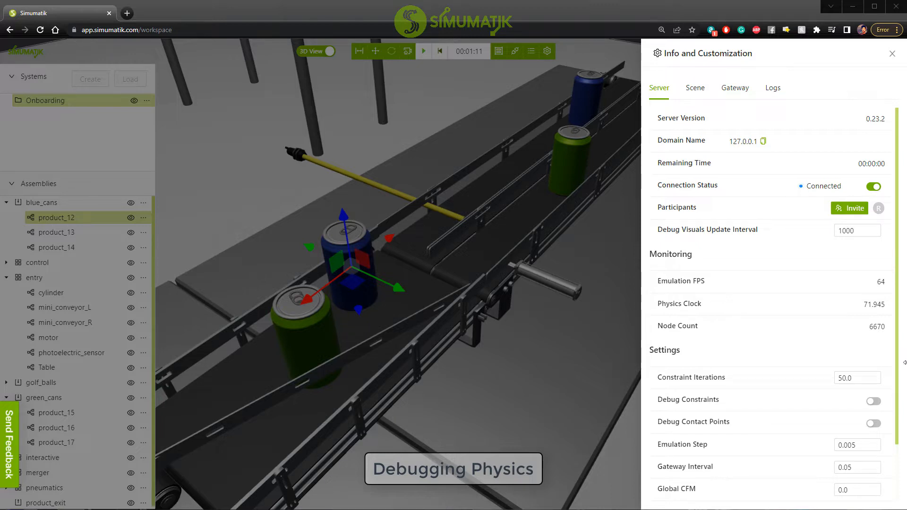
pyautogui.click(871, 427)
pyautogui.click(545, 316)
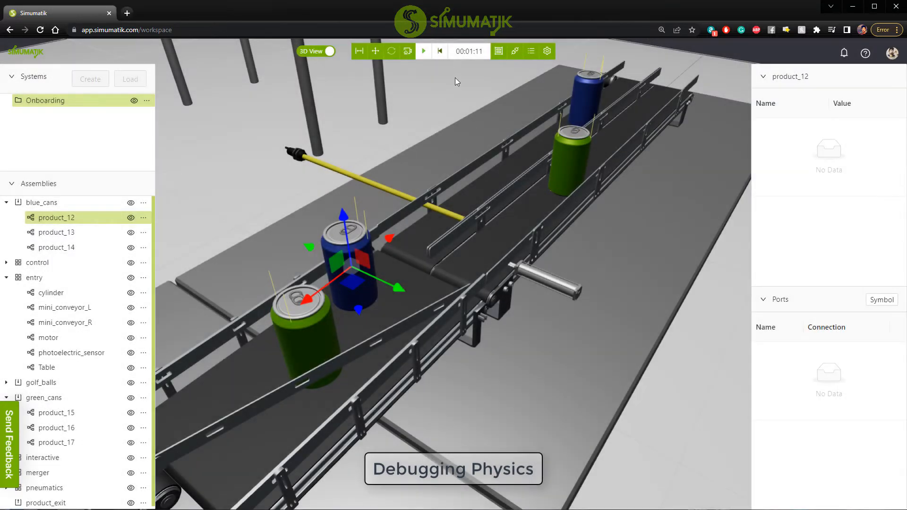
# Run the emulation and examine the contact points on the conveyor cans and on the blue box on the far table.
pyautogui.click(422, 52)
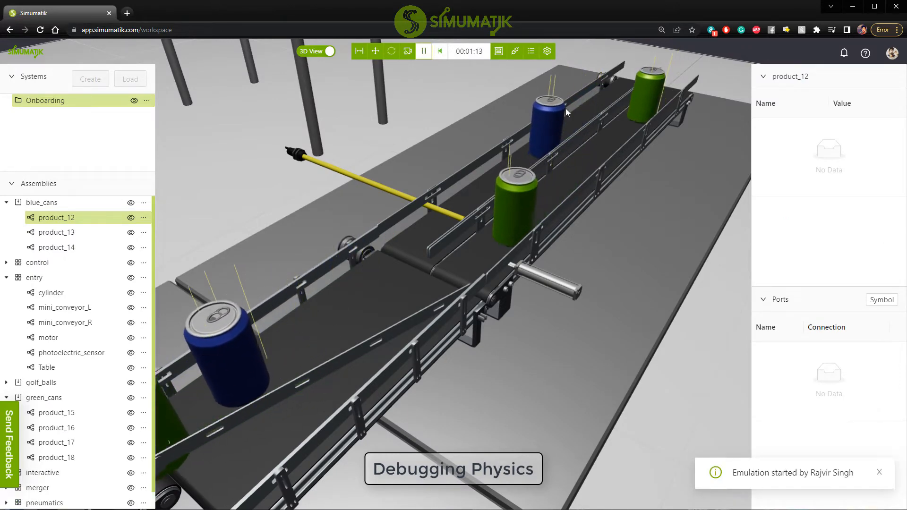
pyautogui.moveTo(597, 204)
pyautogui.mouseDown()
pyautogui.moveTo(558, 218)
pyautogui.moveTo(602, 208)
pyautogui.mouseUp()
pyautogui.moveTo(467, 286); pyautogui.dragTo(443, 278, button='right')
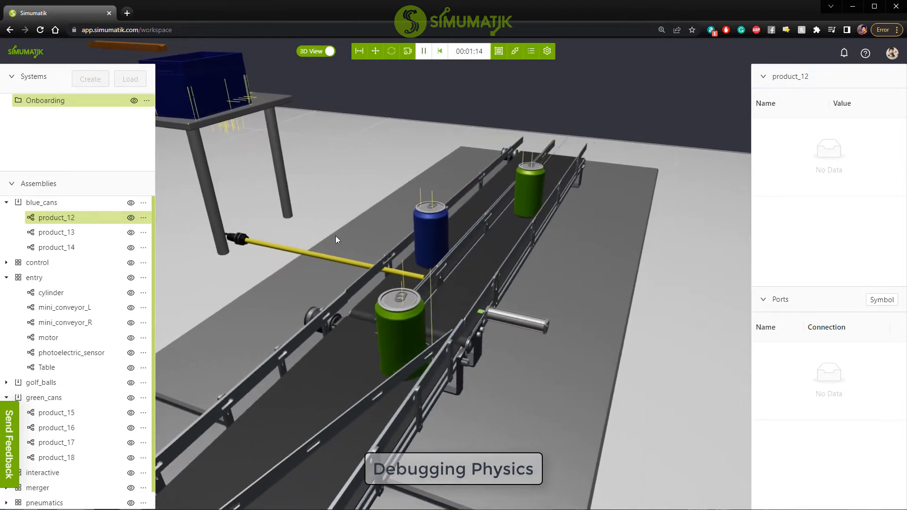
pyautogui.moveTo(336, 236); pyautogui.dragTo(667, 457, button='right')
pyautogui.moveTo(364, 130); pyautogui.dragTo(548, 470, button='right')
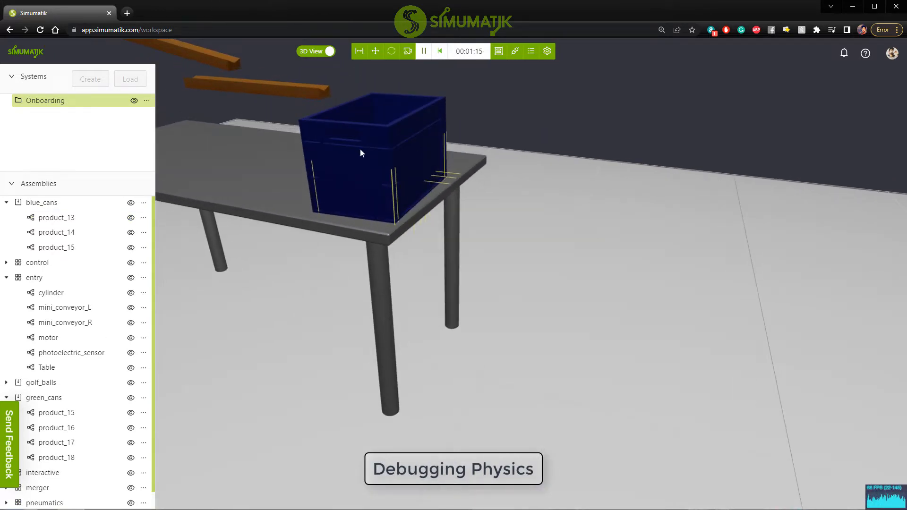
pyautogui.moveTo(360, 148); pyautogui.dragTo(429, 392, button='right')
pyautogui.moveTo(378, 149); pyautogui.dragTo(529, 397, button='right')
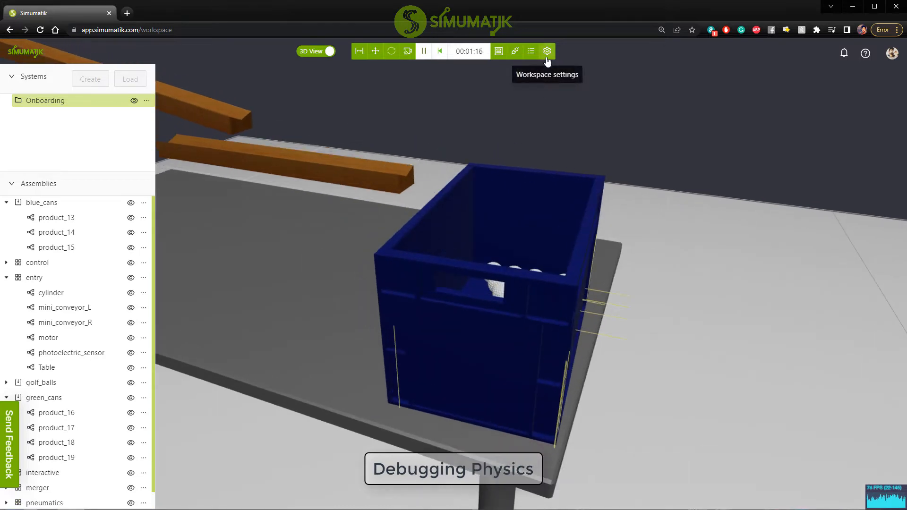
# Raise the Time Relation in the server settings to speed the running emulation back up.
pyautogui.click(547, 52)
pyautogui.scroll(-1, 857, 496)
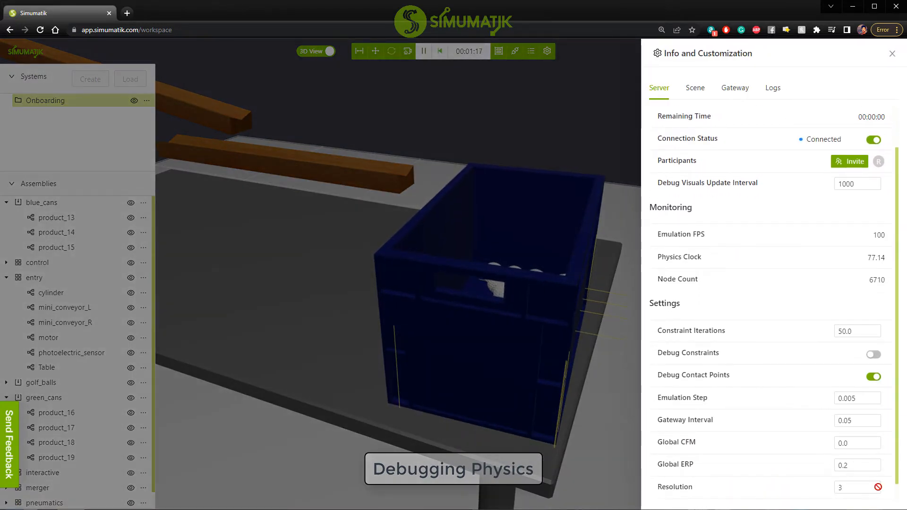
pyautogui.scroll(-1, 869, 488)
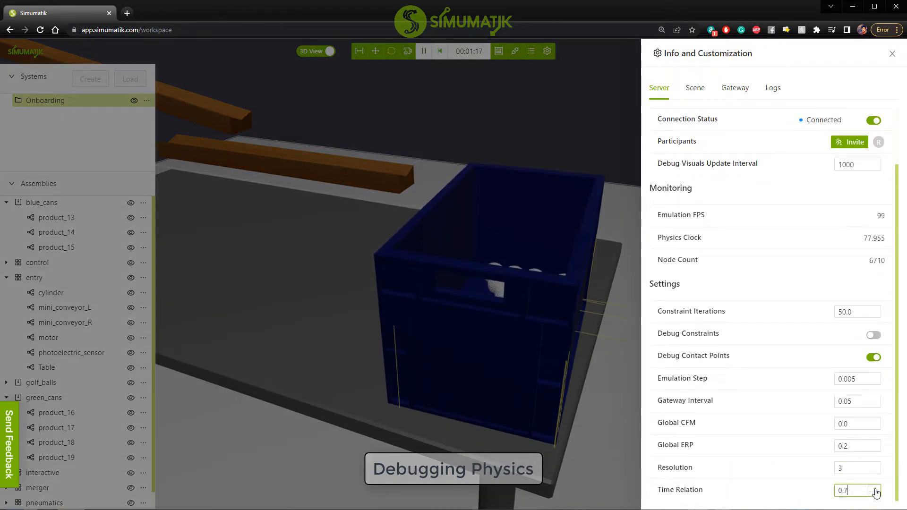
pyautogui.click(537, 156)
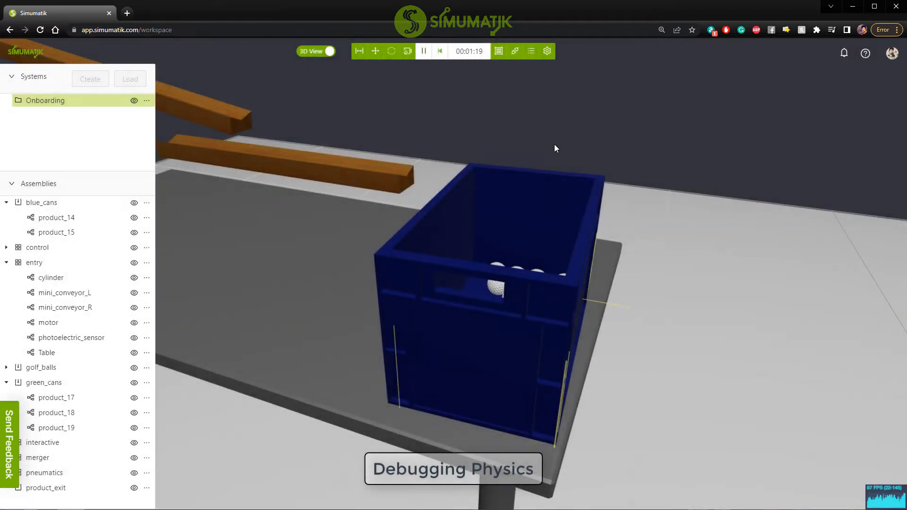
# Reset the emulation and start it again from zero with the golf ball track and blue box in view.
pyautogui.moveTo(549, 152); pyautogui.dragTo(501, 178)
pyautogui.scroll(-5, 501, 149)
pyautogui.scroll(-5, 503, 127)
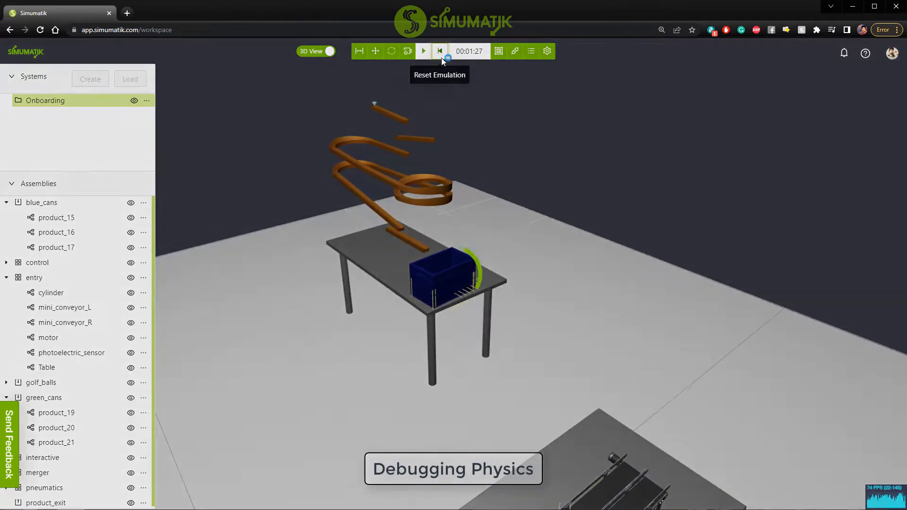
pyautogui.click(423, 56)
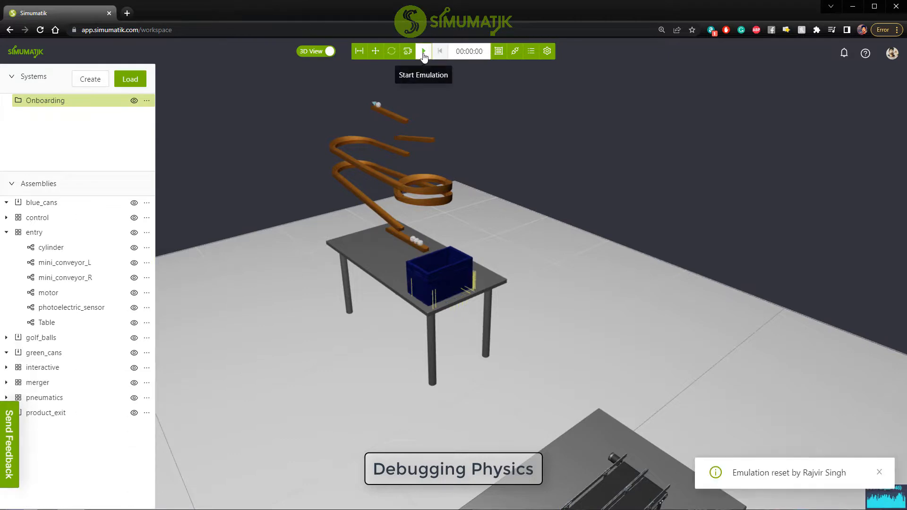
pyautogui.click(423, 53)
# Examine the contact points under the golf balls on the wooden track and on the cans moving along the conveyors.
pyautogui.scroll(4, 440, 223)
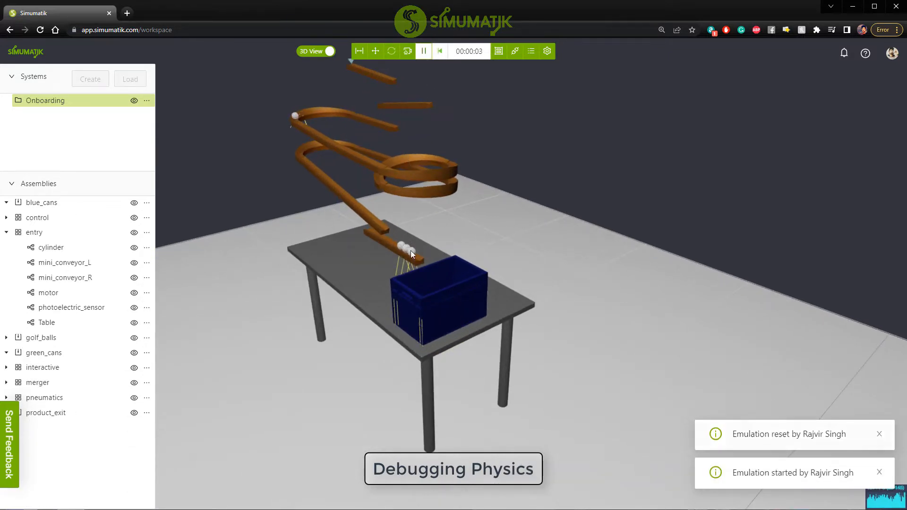
pyautogui.scroll(6, 416, 256)
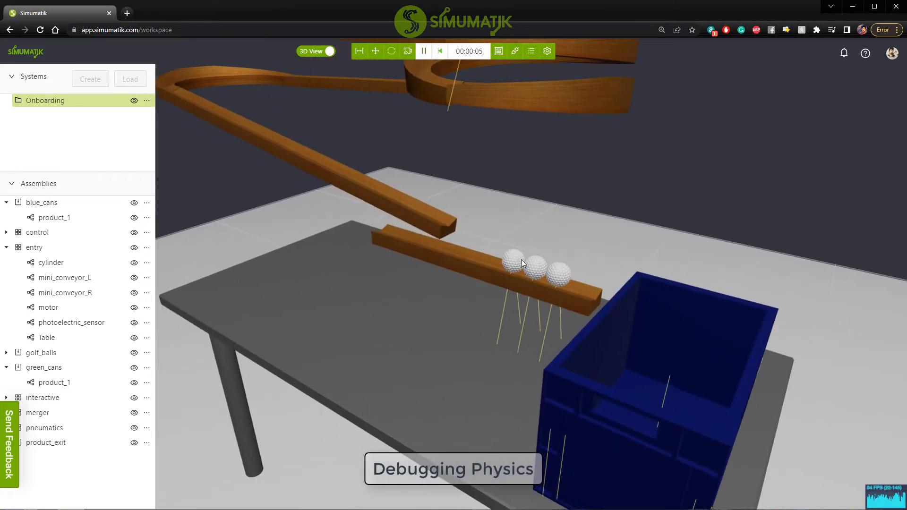
pyautogui.scroll(-8, 532, 282)
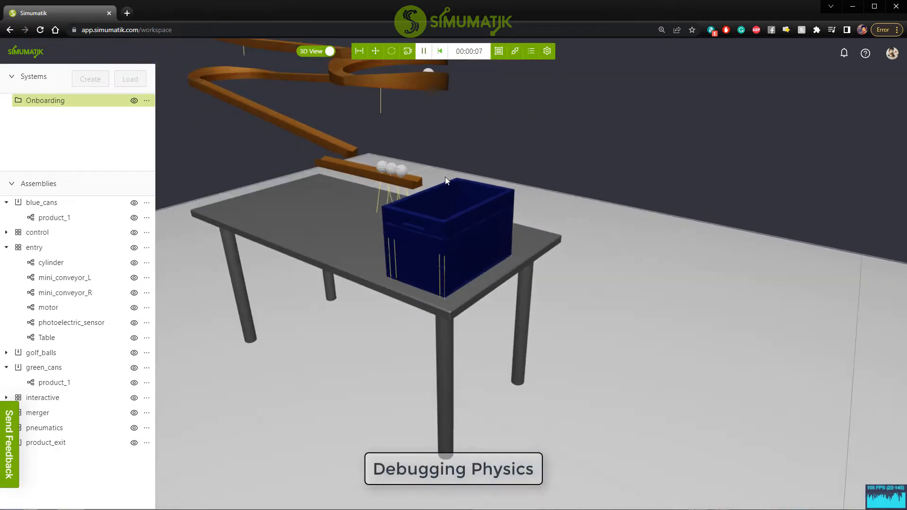
pyautogui.moveTo(543, 363); pyautogui.dragTo(456, 173, button='right')
pyautogui.moveTo(492, 356); pyautogui.dragTo(506, 186, button='right')
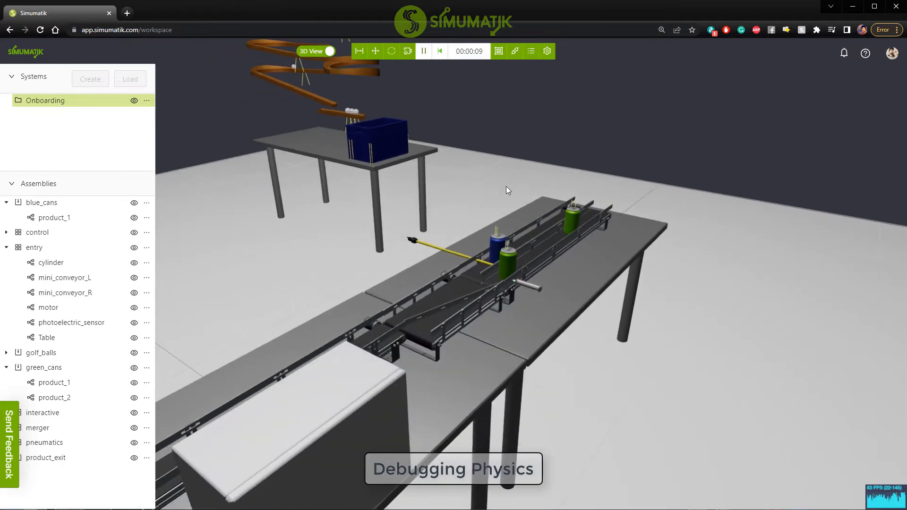
pyautogui.scroll(8, 480, 273)
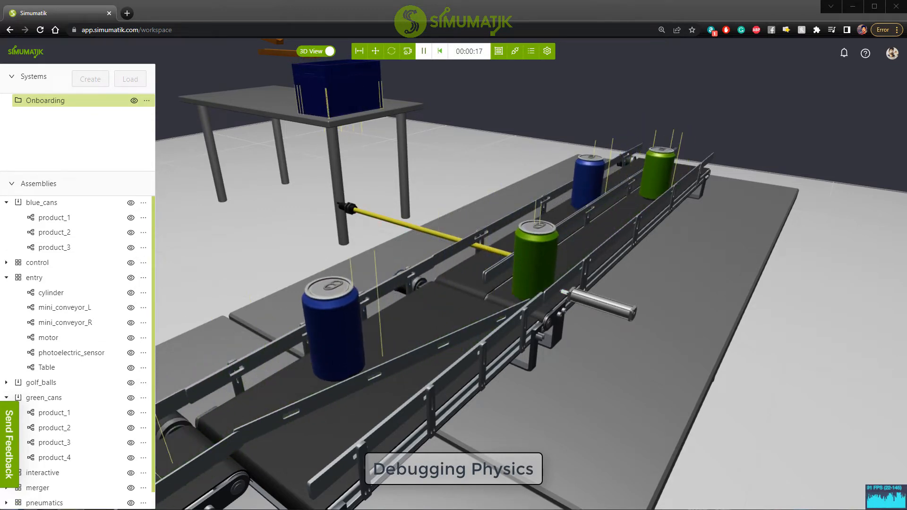
pyautogui.moveTo(666, 245); pyautogui.dragTo(592, 263)
pyautogui.scroll(-5, 591, 262)
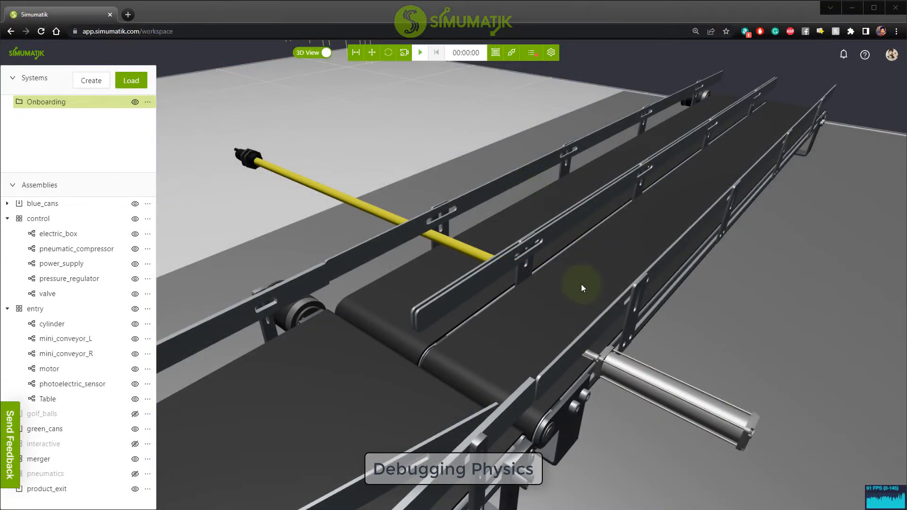
# Enable Debug Physics for Conveyor_guide, the slanted guide rail in the merger assembly.
pyautogui.moveTo(583, 288); pyautogui.dragTo(587, 313)
pyautogui.click(532, 345)
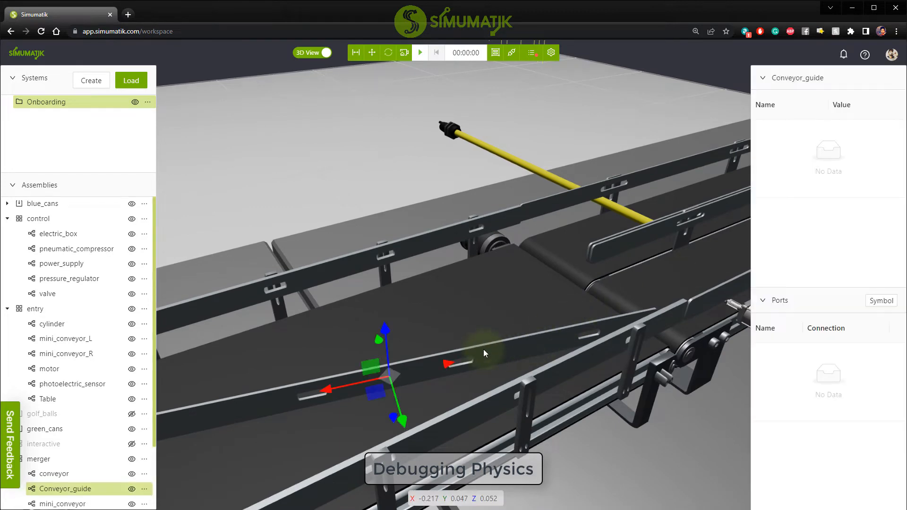
pyautogui.click(145, 491)
pyautogui.click(74, 408)
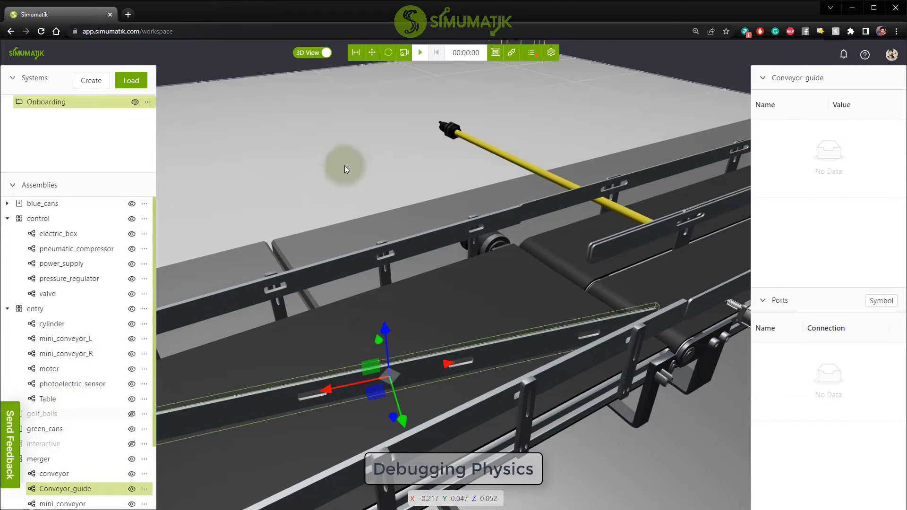
# Run the emulation to examine the cans' contact points near Conveyor_guide's collision shape and the cylinder, and end the run.
pyautogui.click(419, 53)
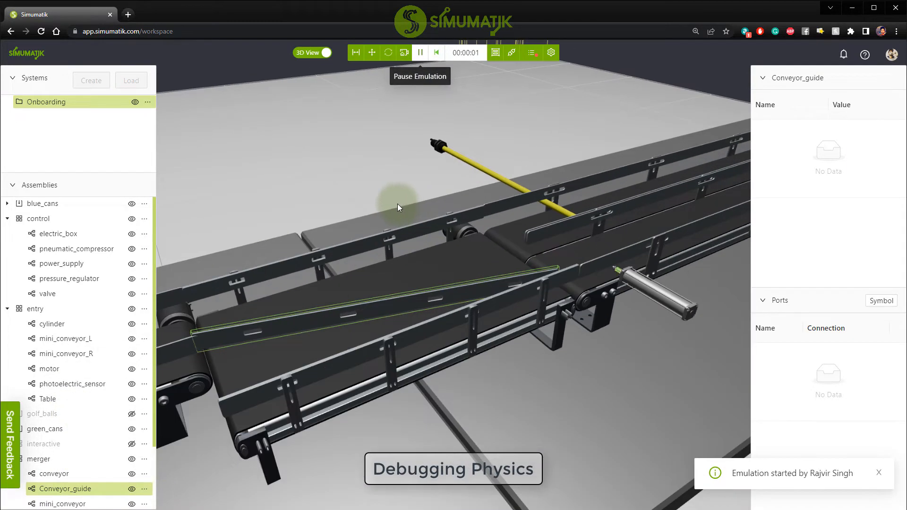
pyautogui.moveTo(398, 203); pyautogui.dragTo(470, 310)
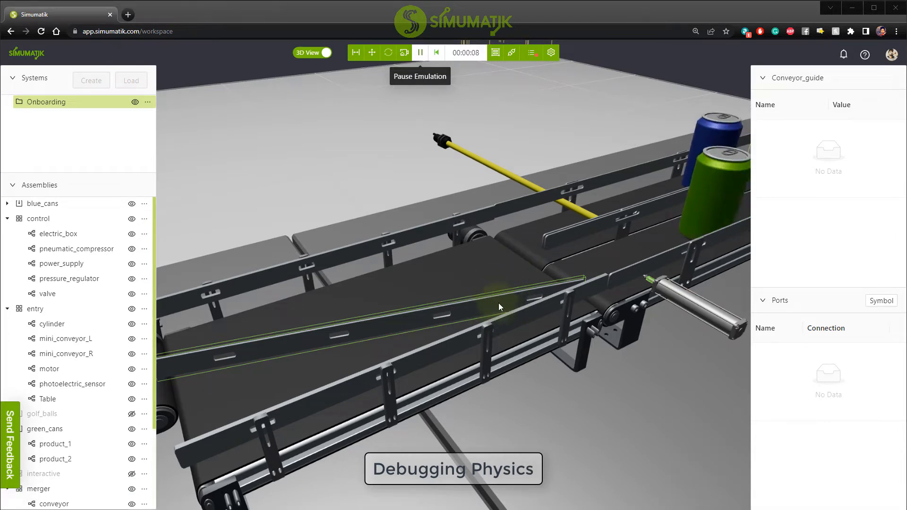
pyautogui.scroll(-5, 668, 277)
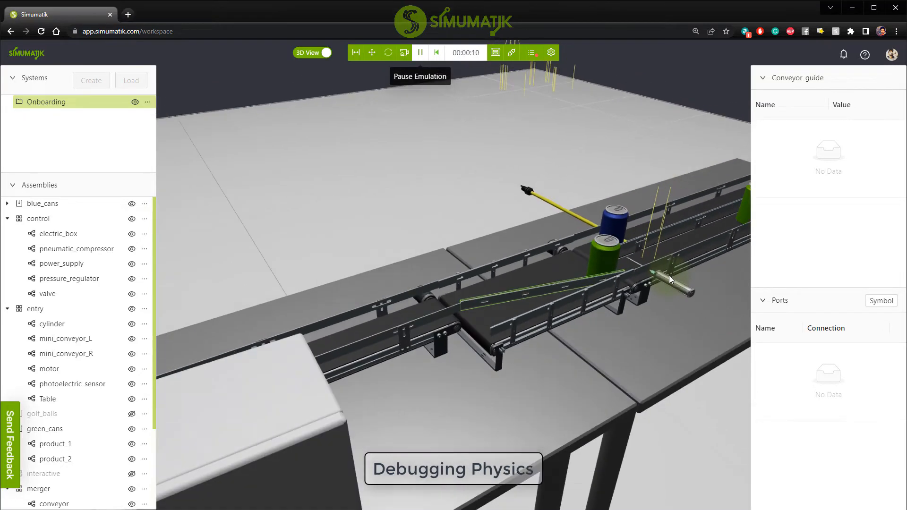
pyautogui.scroll(8, 650, 264)
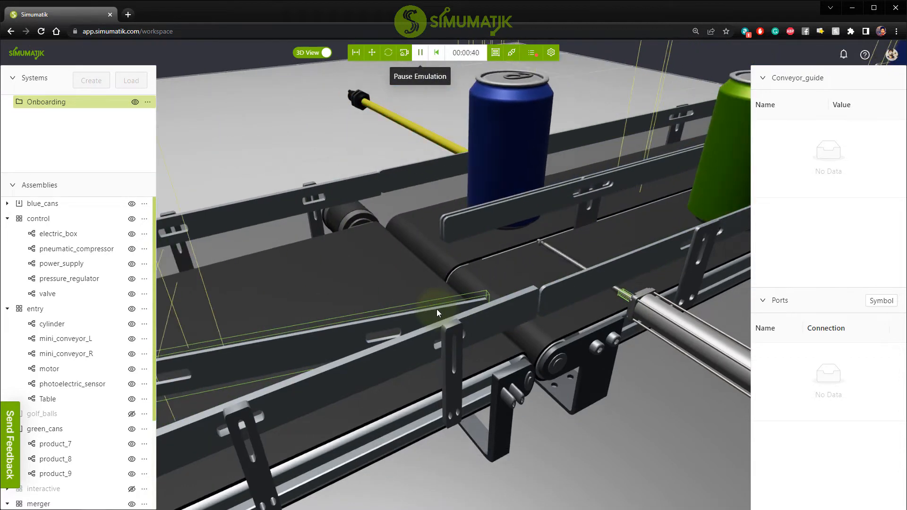
pyautogui.scroll(-8, 436, 309)
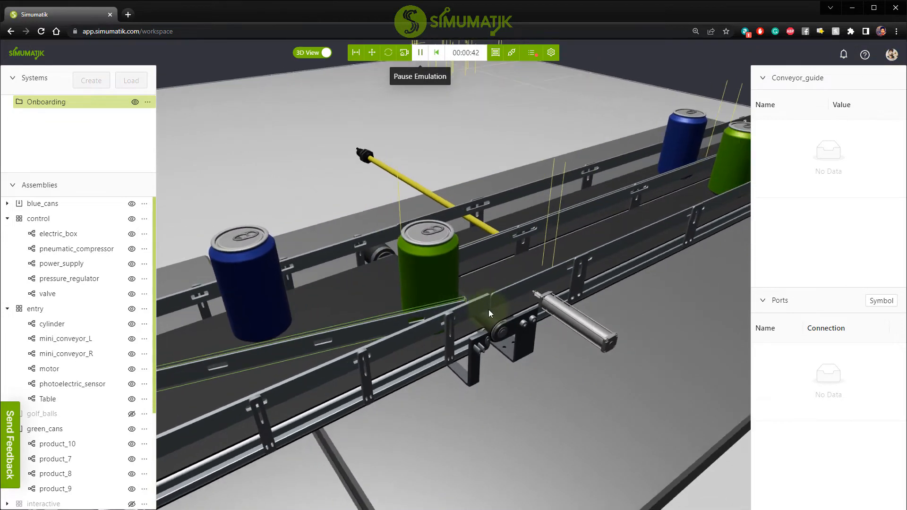
pyautogui.scroll(-4, 488, 312)
pyautogui.click(420, 53)
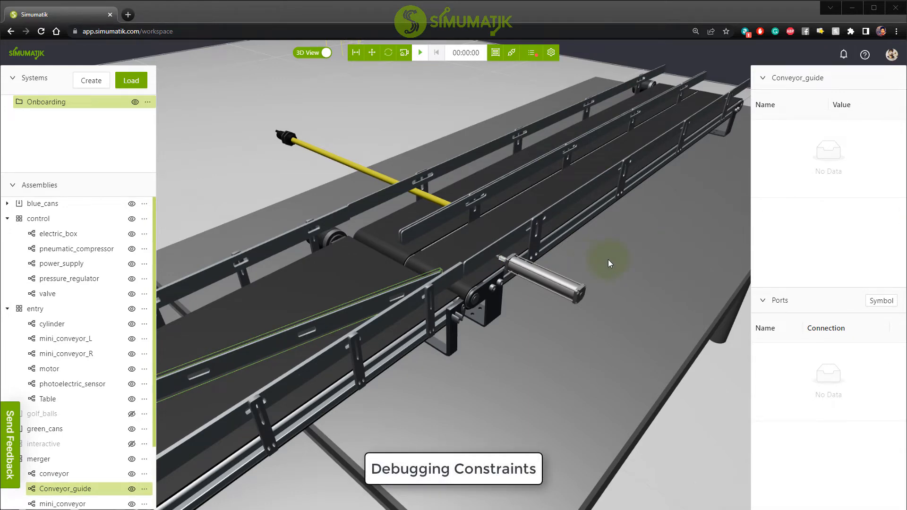
pyautogui.scroll(-5, 609, 263)
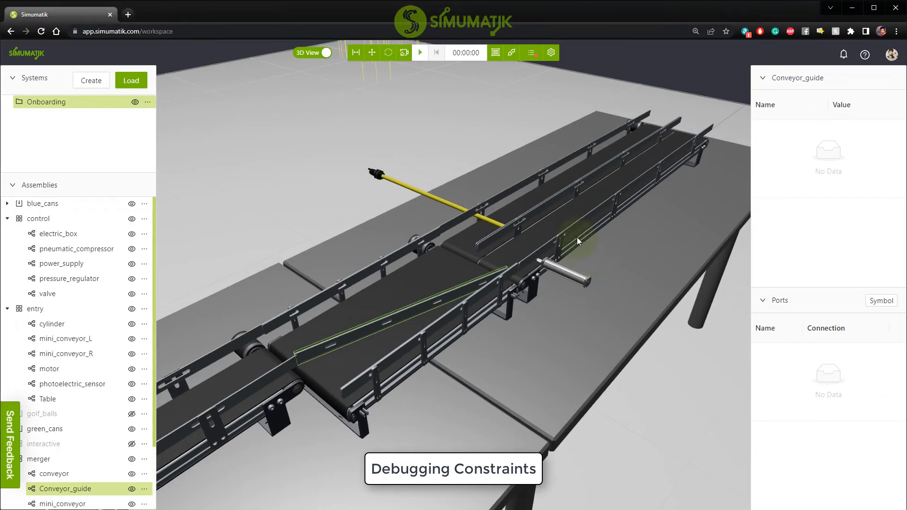
pyautogui.moveTo(611, 278); pyautogui.dragTo(619, 279)
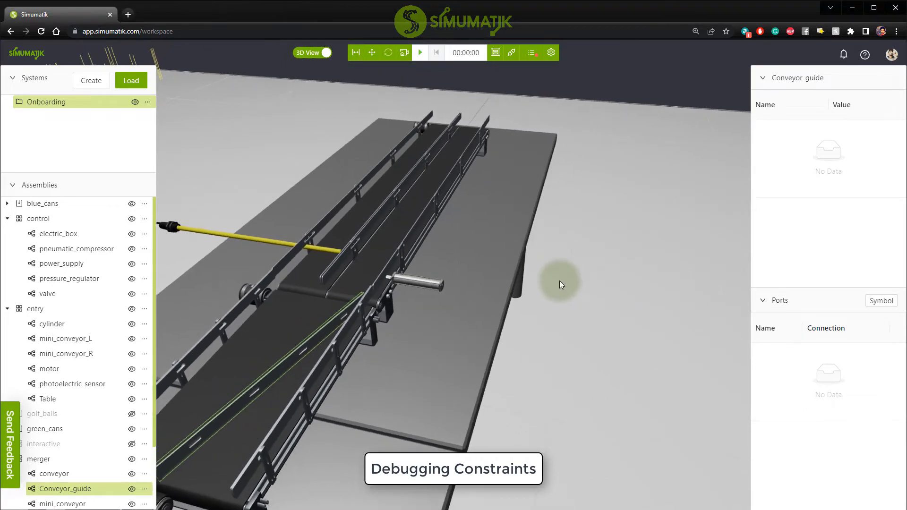
pyautogui.moveTo(560, 280); pyautogui.dragTo(707, 203, button='right')
pyautogui.scroll(10, 573, 324)
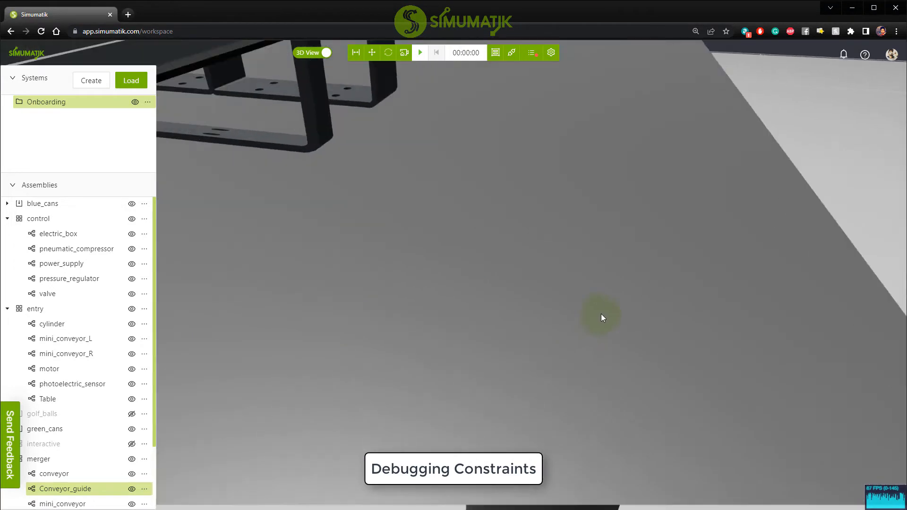
# Add the public Products component box small to the control assembly.
pyautogui.scroll(-8, 567, 235)
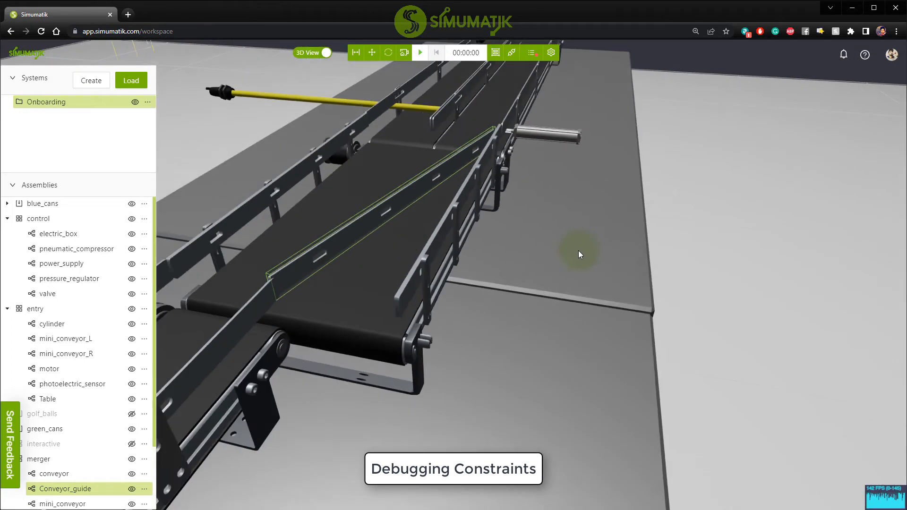
pyautogui.moveTo(578, 250); pyautogui.dragTo(613, 296)
pyautogui.scroll(-5, 656, 280)
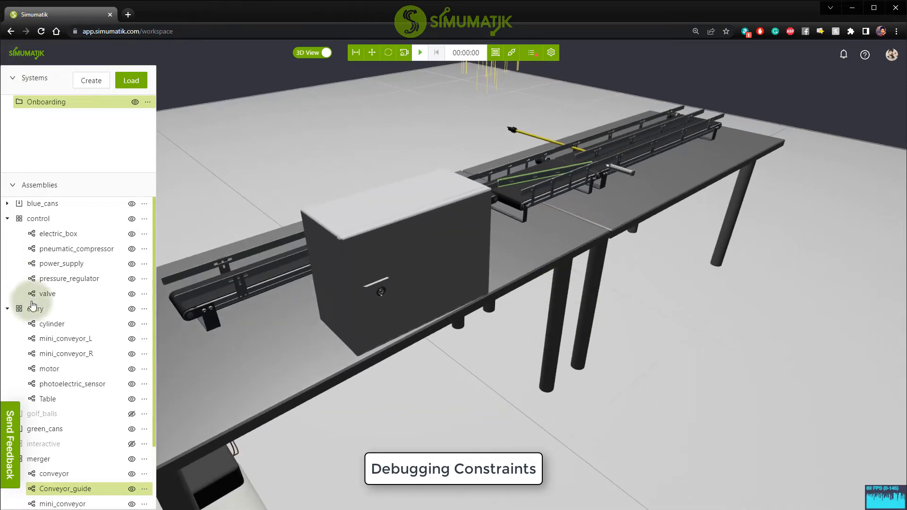
pyautogui.click(144, 219)
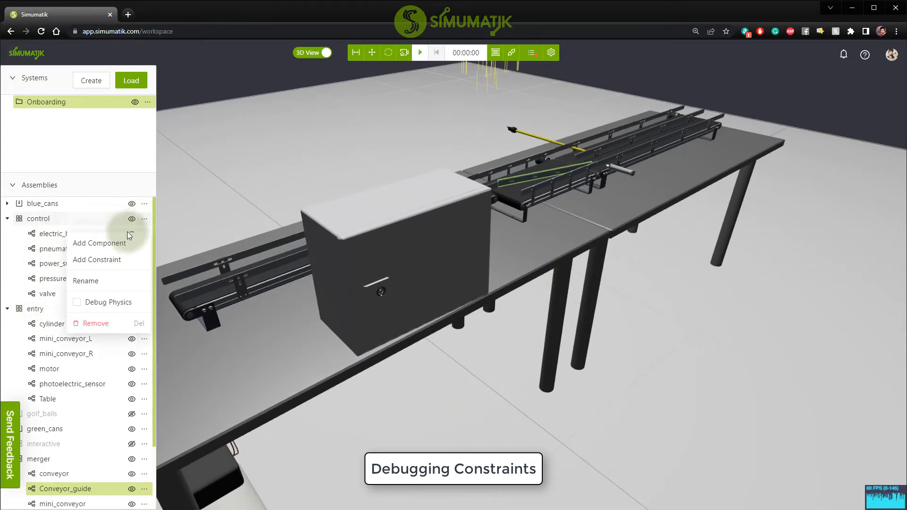
pyautogui.click(112, 246)
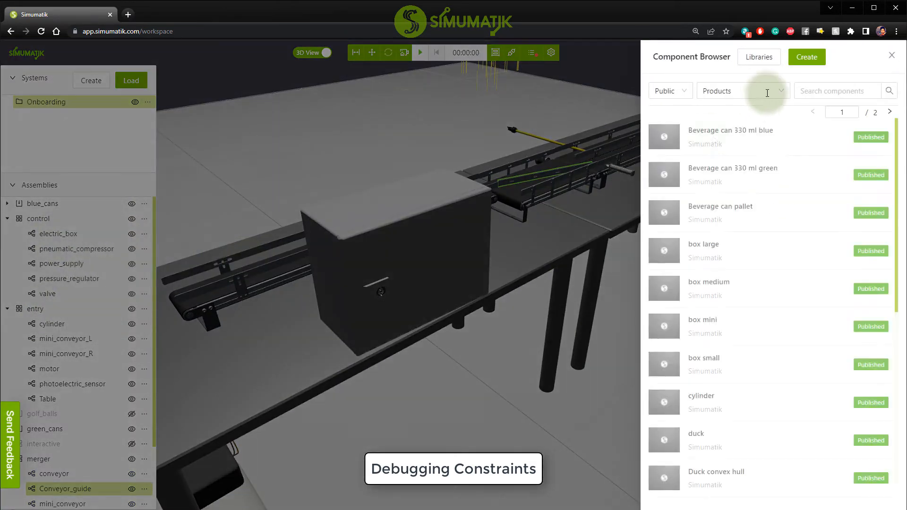
pyautogui.click(814, 91)
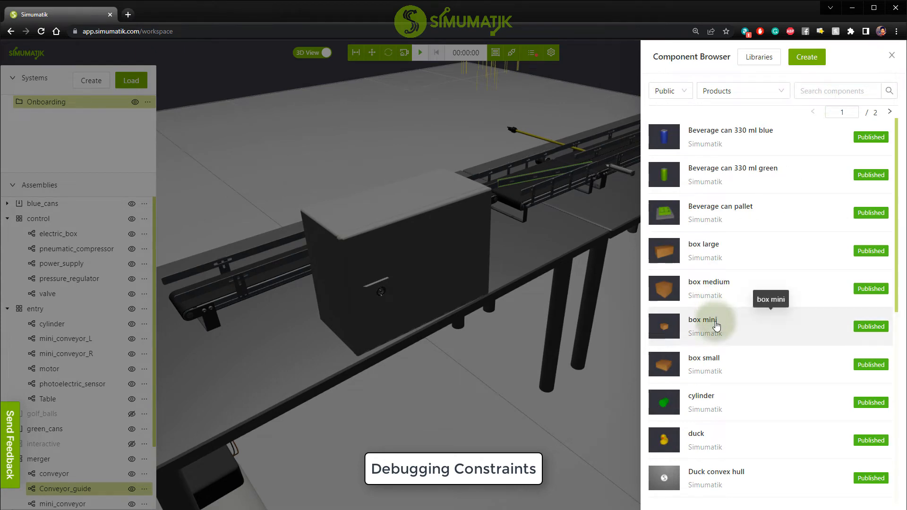
pyautogui.click(699, 361)
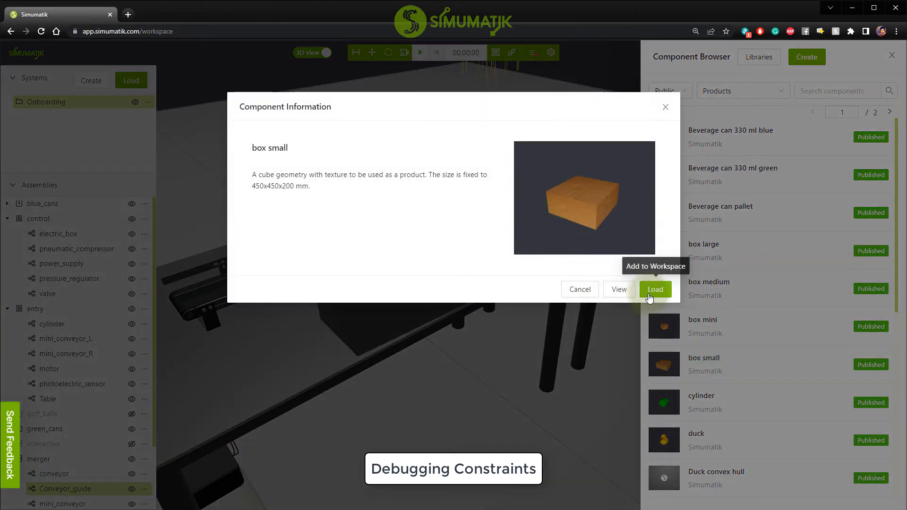
pyautogui.click(654, 289)
pyautogui.click(568, 176)
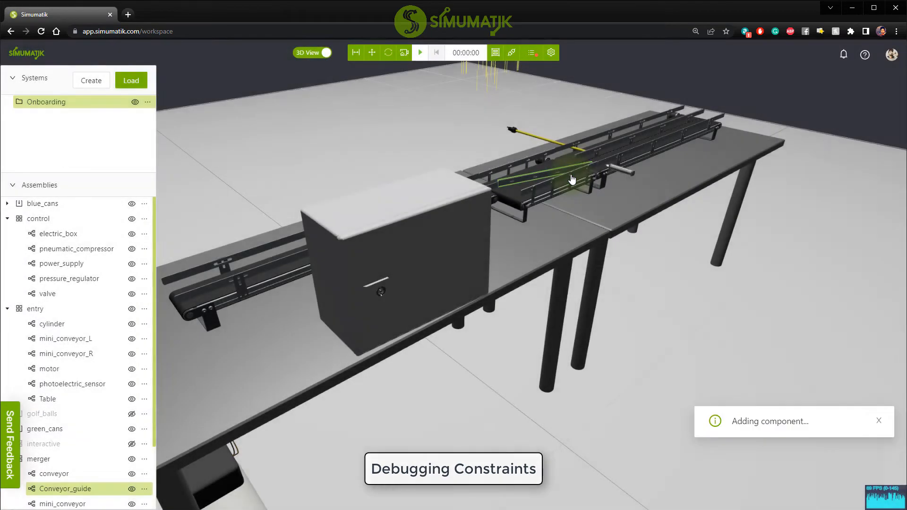
# Move box_small along the X axis away from the table, to about X 0.905.
pyautogui.moveTo(422, 263); pyautogui.dragTo(654, 377)
pyautogui.moveTo(638, 346); pyautogui.dragTo(681, 175, button='right')
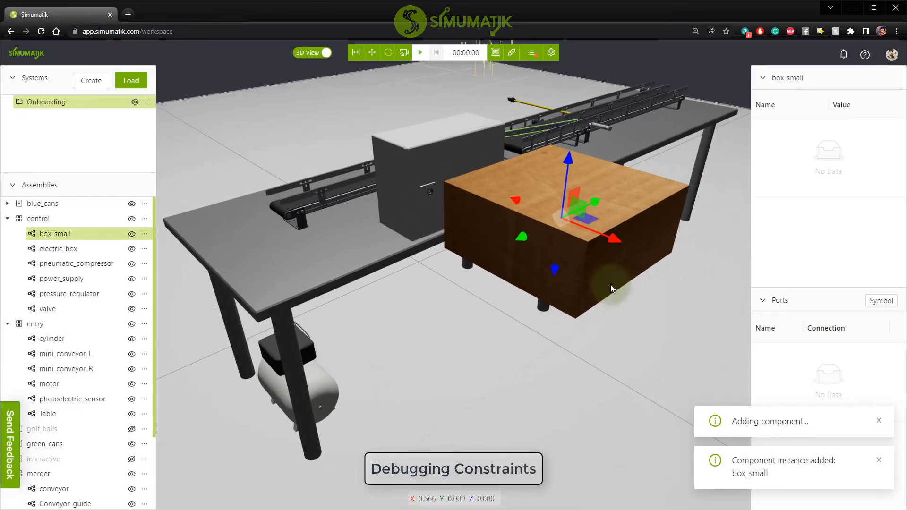
pyautogui.moveTo(610, 285); pyautogui.dragTo(466, 159)
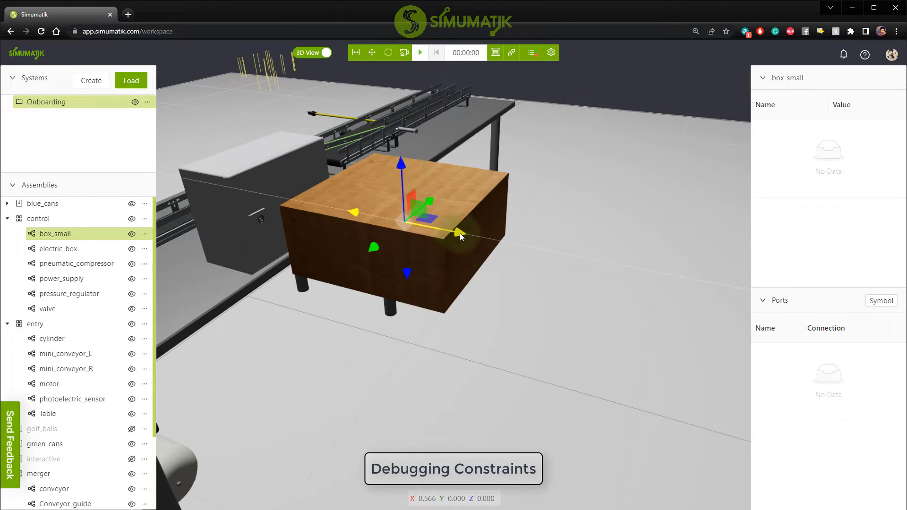
pyautogui.moveTo(460, 234); pyautogui.dragTo(596, 276)
pyautogui.moveTo(596, 333); pyautogui.dragTo(572, 291)
# Run the emulation to examine how the unconstrained box_small behaves, and reset it.
pyautogui.click(423, 56)
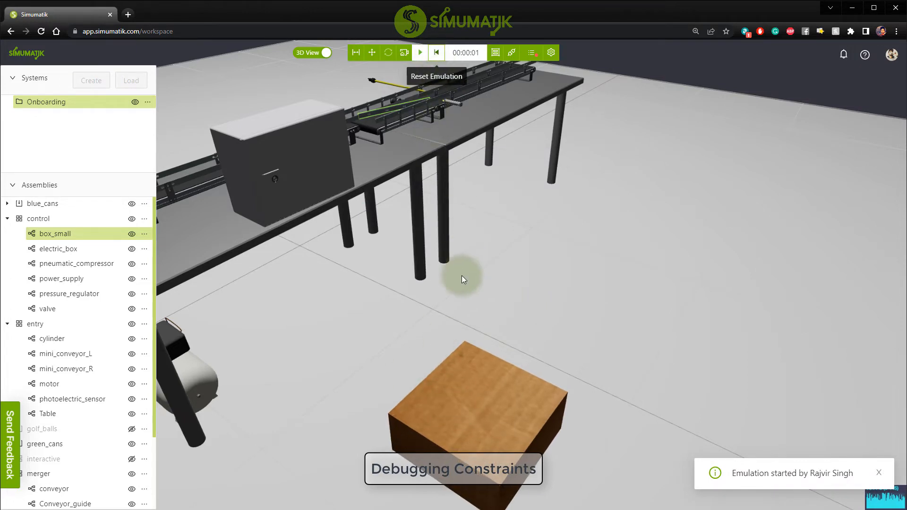
pyautogui.moveTo(486, 357); pyautogui.dragTo(528, 279, button='right')
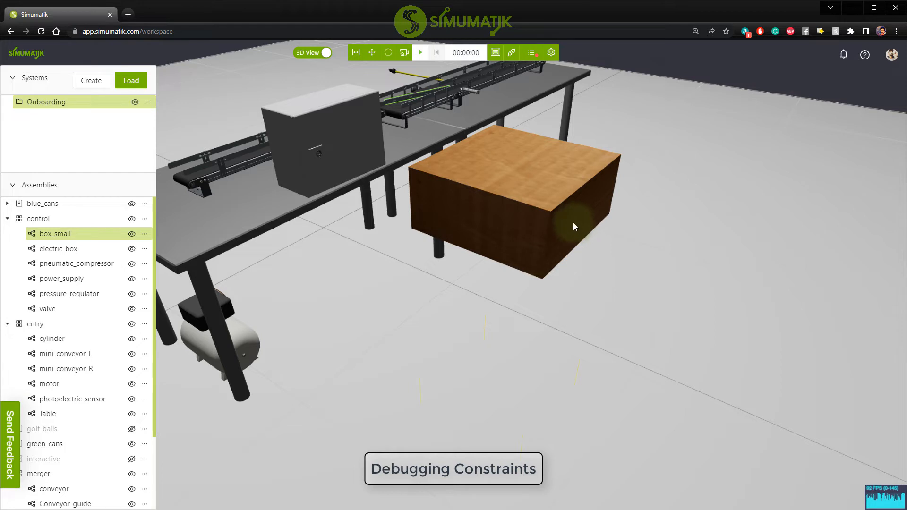
pyautogui.moveTo(574, 222); pyautogui.dragTo(622, 212)
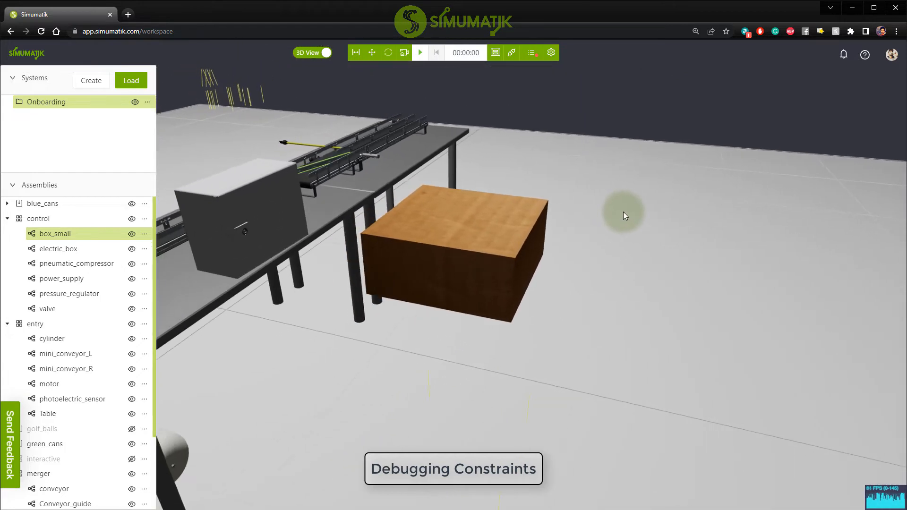
# Add a constraint named box_constraint to the control assembly.
pyautogui.click(444, 278)
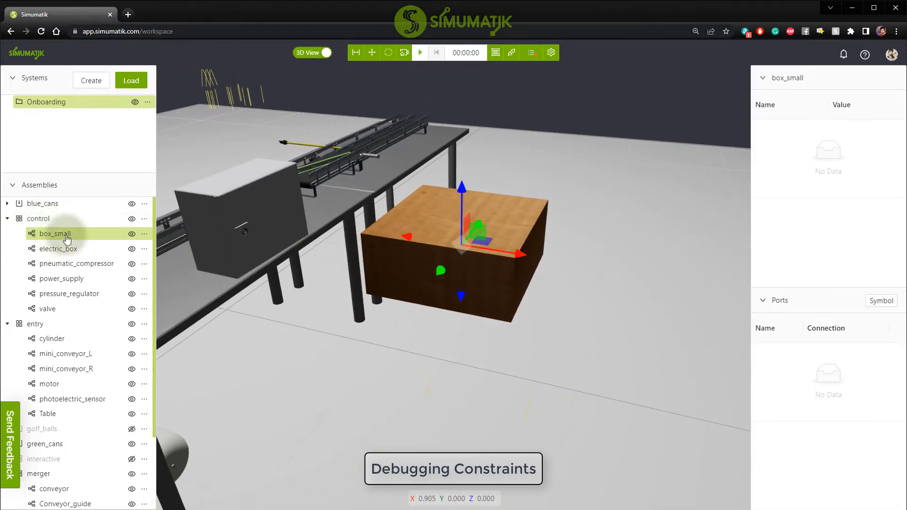
pyautogui.click(144, 220)
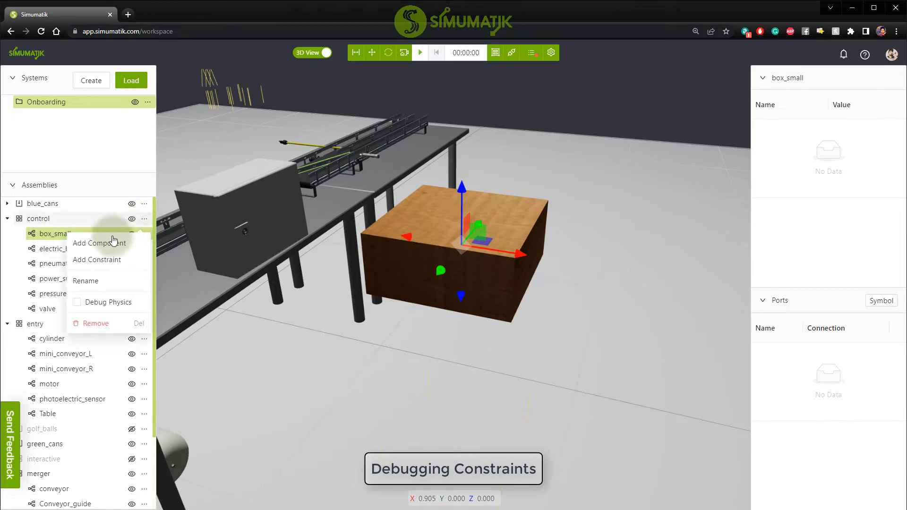
pyautogui.click(88, 260)
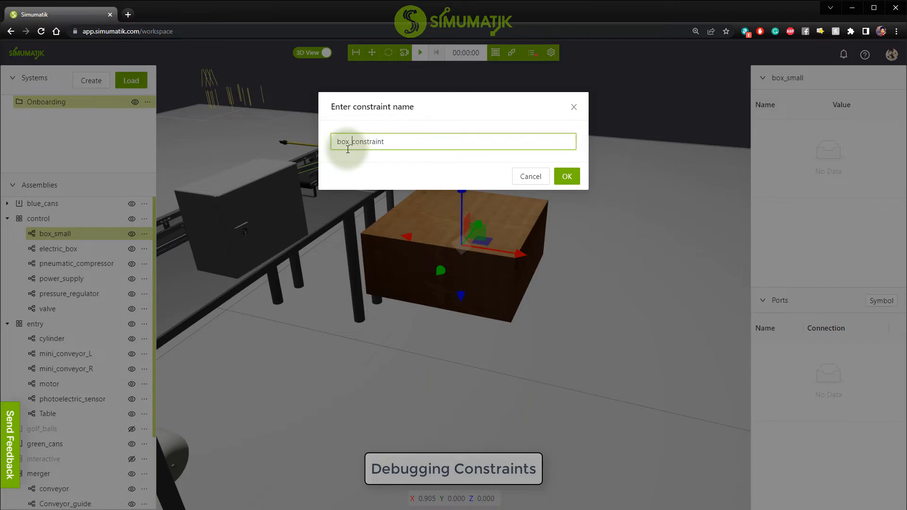
pyautogui.click(567, 175)
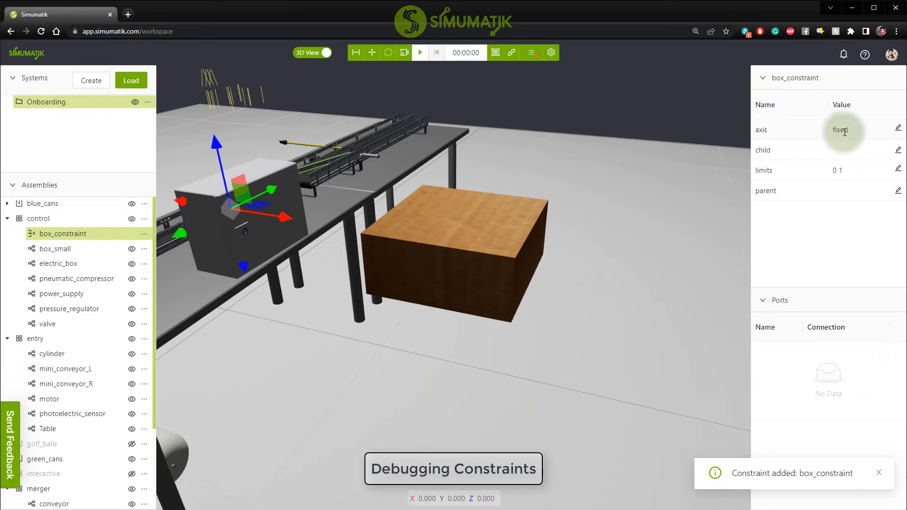
# Set the axis of box_constraint to z.
pyautogui.click(897, 128)
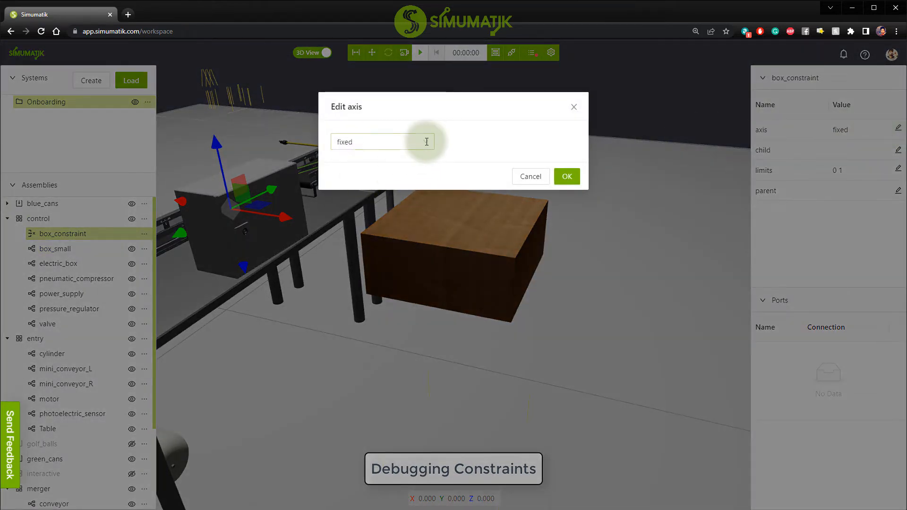
pyautogui.click(427, 141)
pyautogui.click(344, 214)
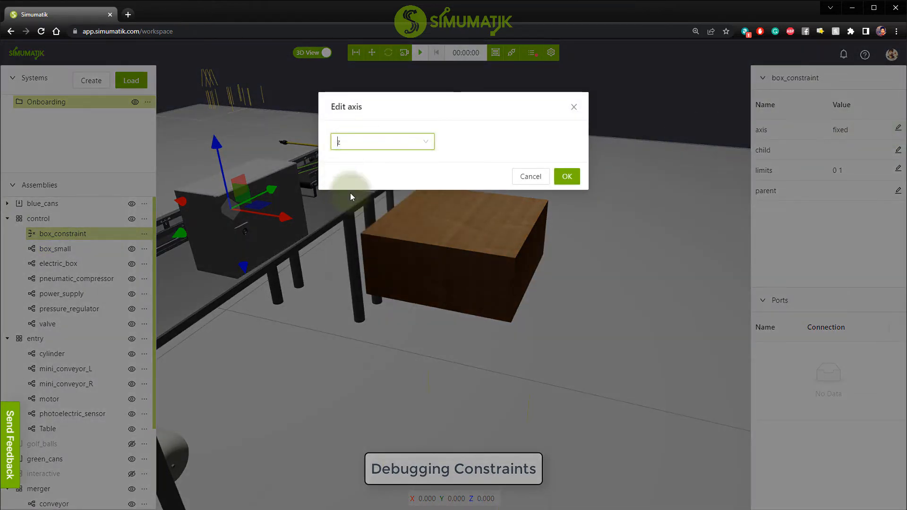
pyautogui.click(579, 174)
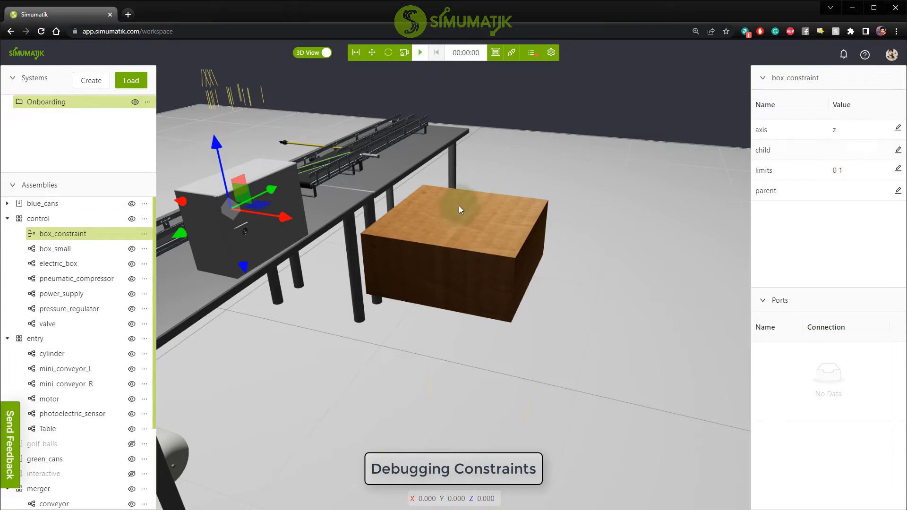
# Set the child of box_constraint to box_small.body and accept its limits of min 0.0 and max 1.0.
pyautogui.click(898, 150)
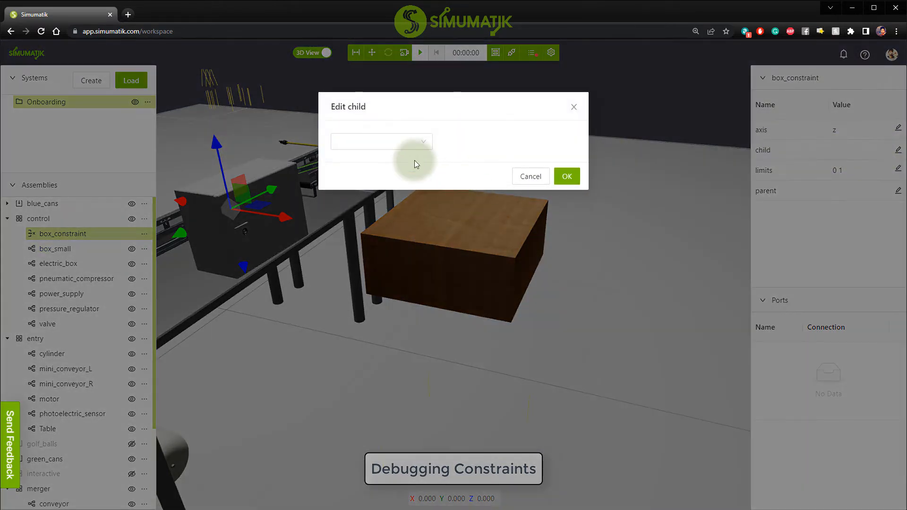
pyautogui.click(423, 143)
pyautogui.click(375, 162)
pyautogui.click(470, 166)
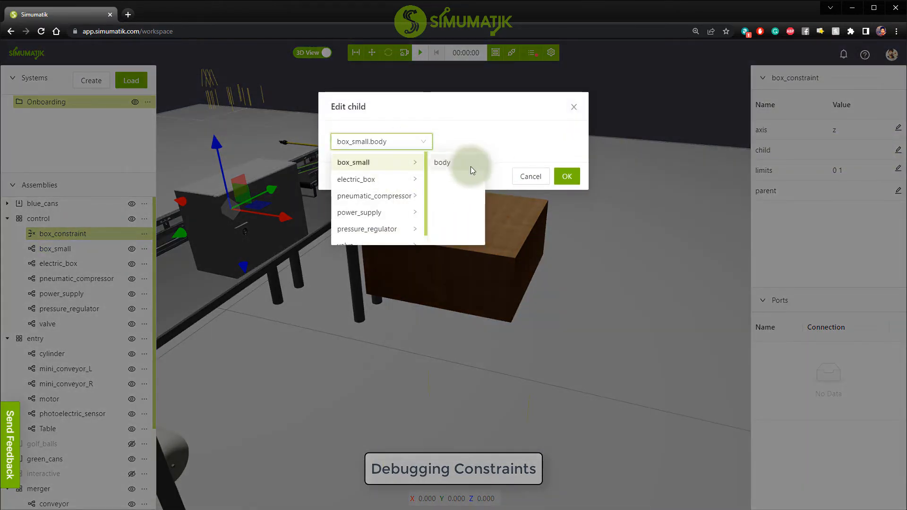
pyautogui.click(560, 181)
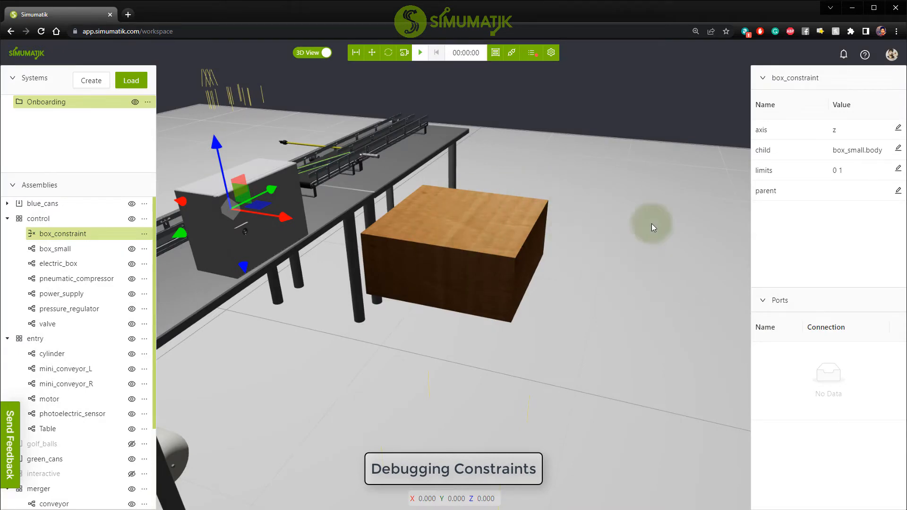
pyautogui.click(897, 169)
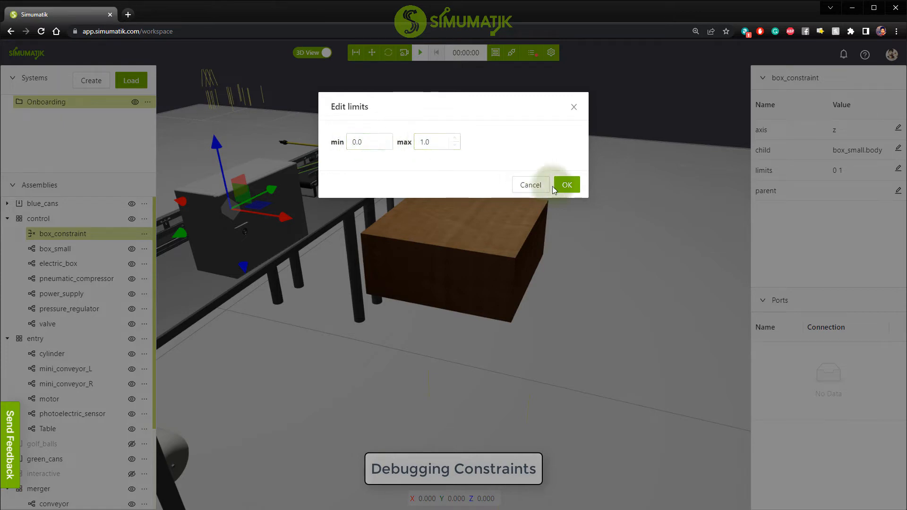
pyautogui.click(565, 186)
# Check box_small's position, run the emulation to examine how the constraint holds it, and reset the run.
pyautogui.click(464, 244)
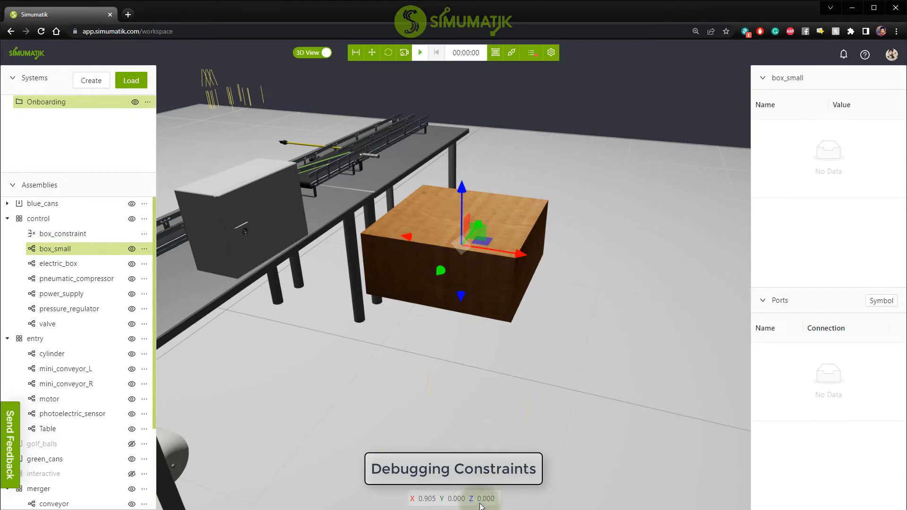
pyautogui.click(420, 52)
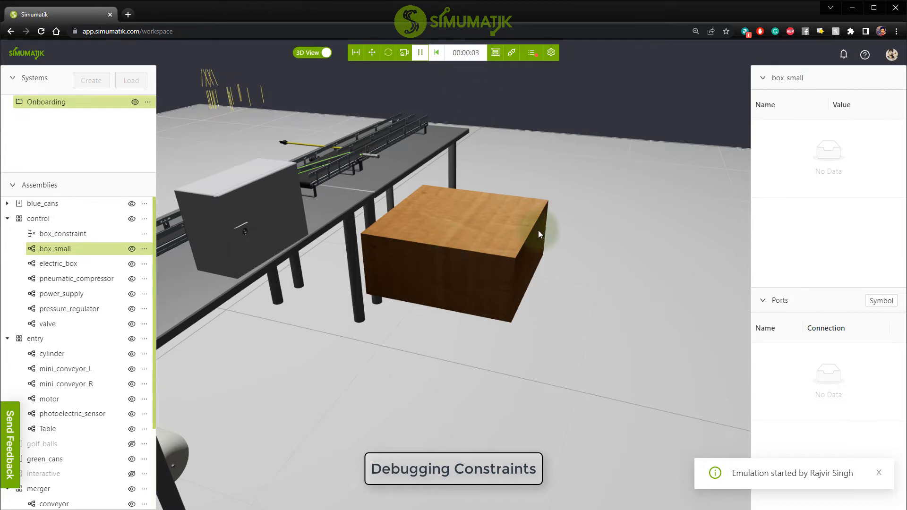
pyautogui.click(439, 55)
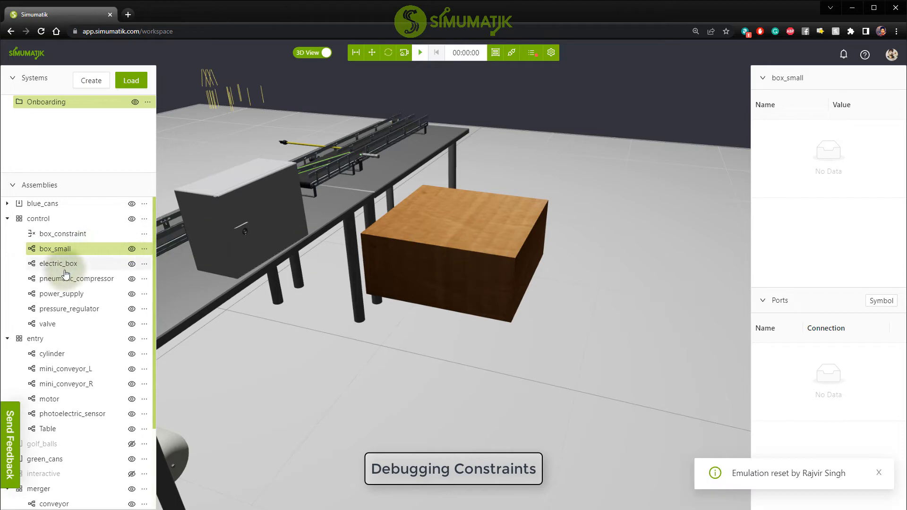
# Set the minimum limit of box_constraint to -0.5.
pyautogui.click(70, 238)
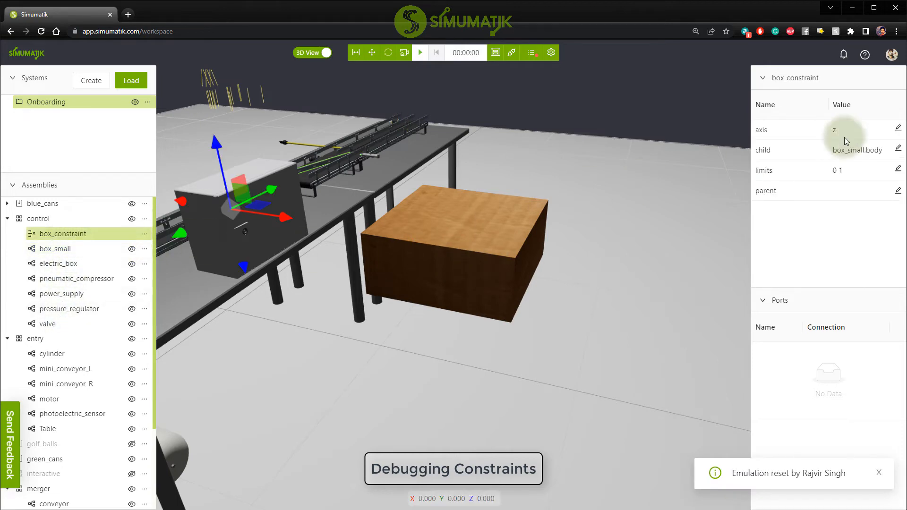
pyautogui.click(897, 169)
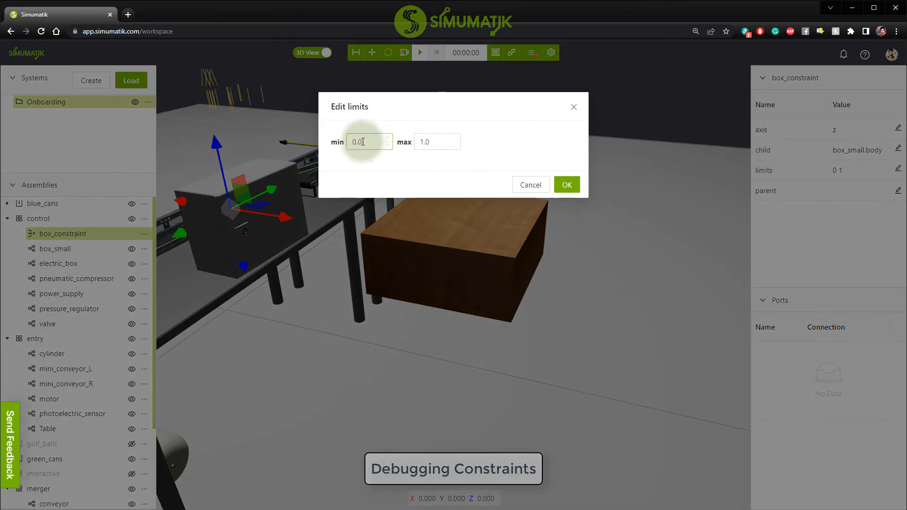
pyautogui.click(353, 143)
pyautogui.write('-')
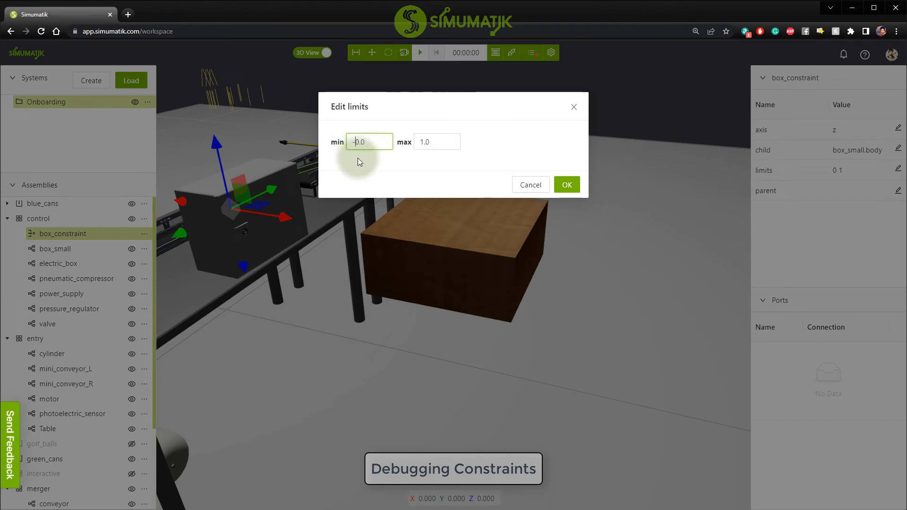
pyautogui.click(566, 185)
# Run and pause the emulation, then examine box_small's Z position and where it rests with the new limit.
pyautogui.click(419, 53)
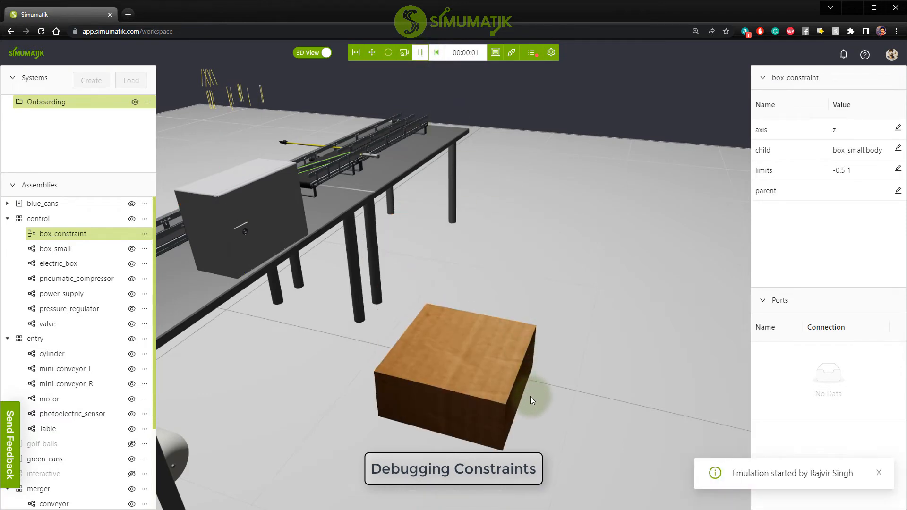
pyautogui.click(419, 53)
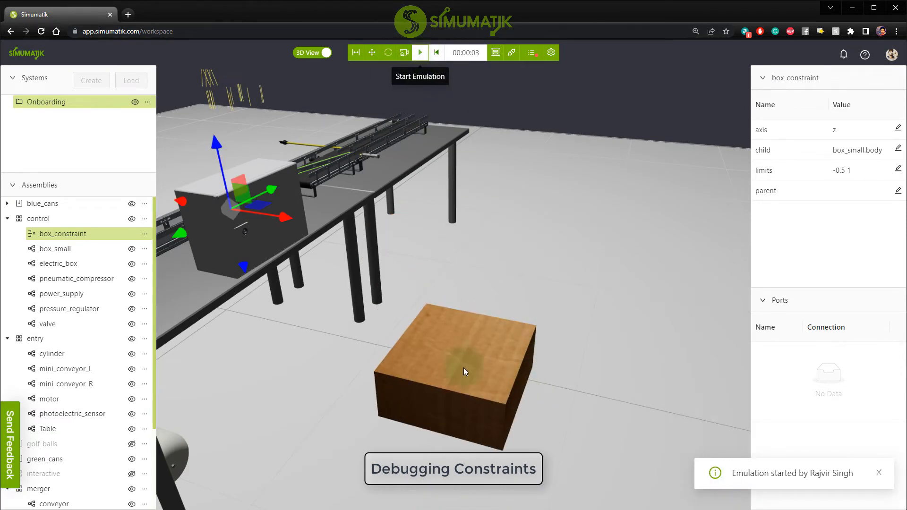
pyautogui.click(455, 411)
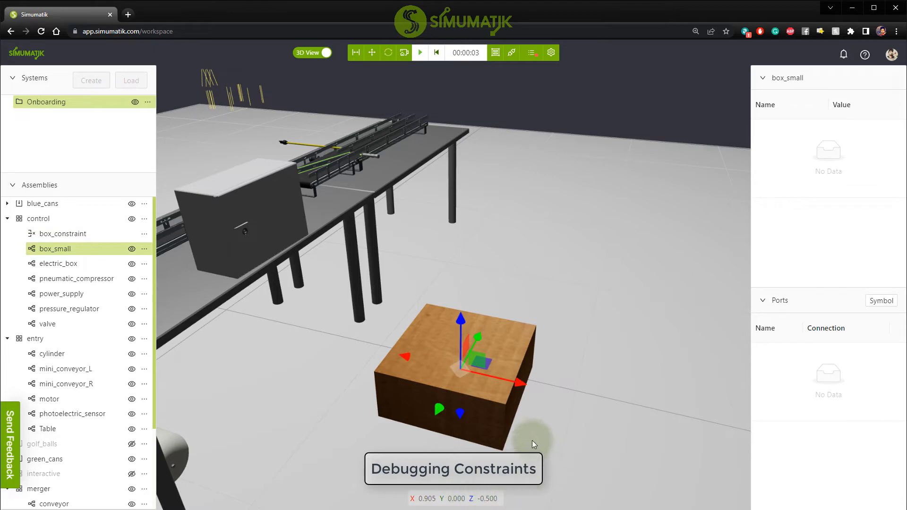
pyautogui.moveTo(532, 440); pyautogui.dragTo(556, 437)
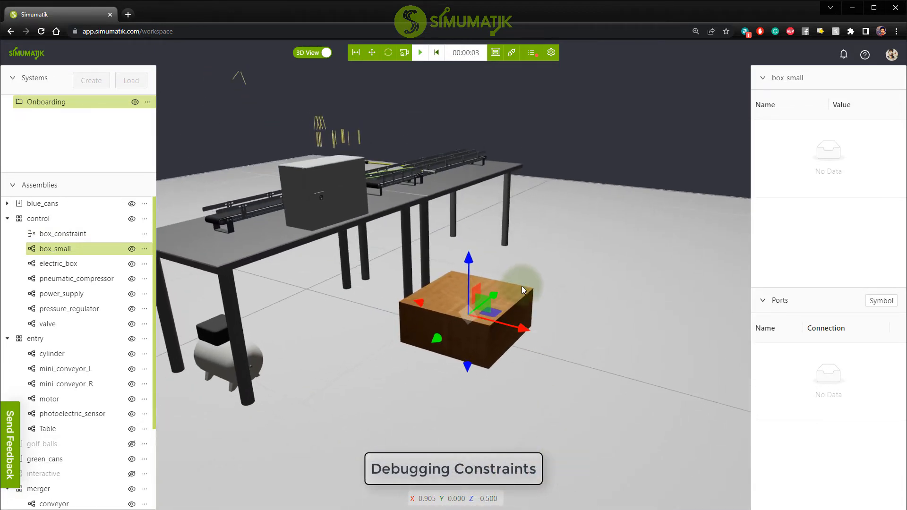
pyautogui.moveTo(525, 286); pyautogui.dragTo(564, 381, button='right')
pyautogui.scroll(1, 494, 327)
pyautogui.scroll(3, 493, 327)
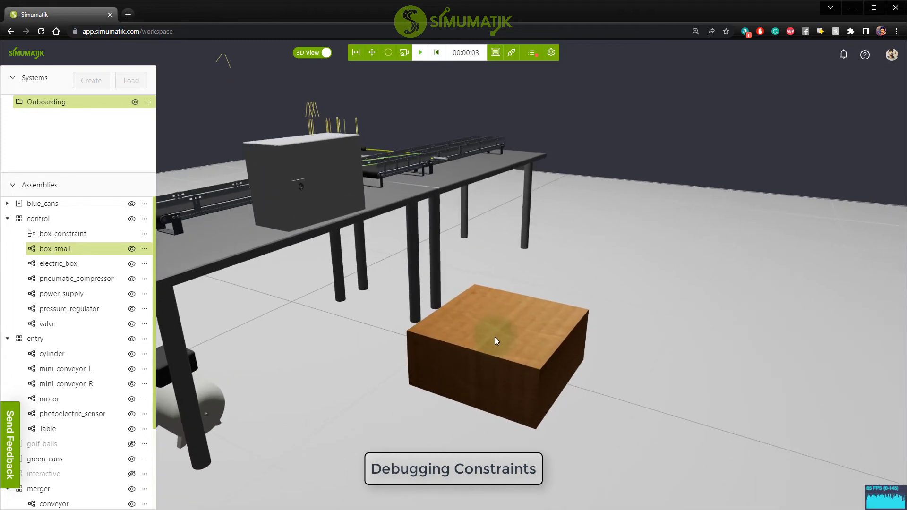
pyautogui.click(501, 341)
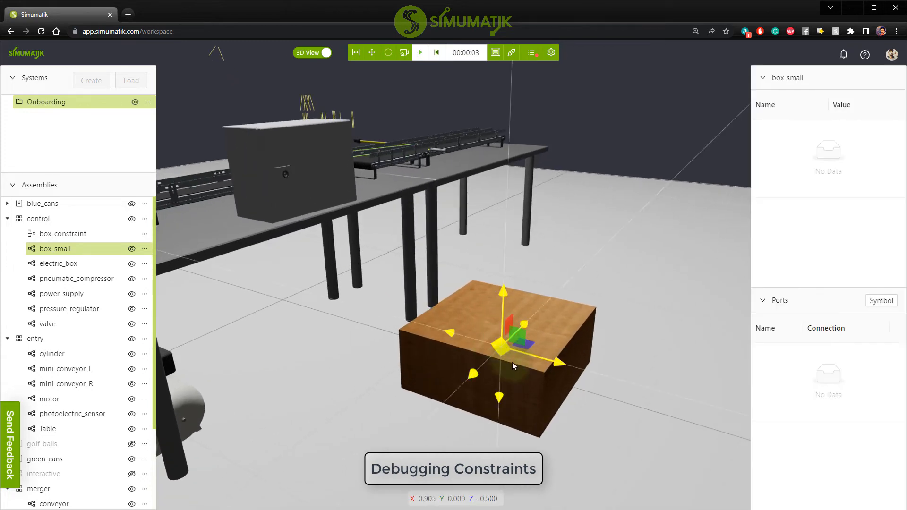
# Enable Debug Constraints in the server settings and view the line of box_constraint at the box.
pyautogui.click(57, 234)
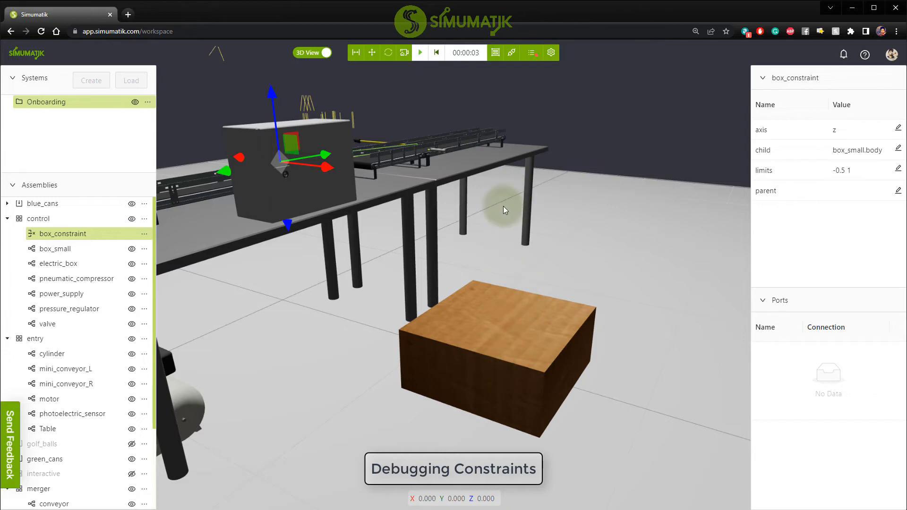
pyautogui.click(551, 53)
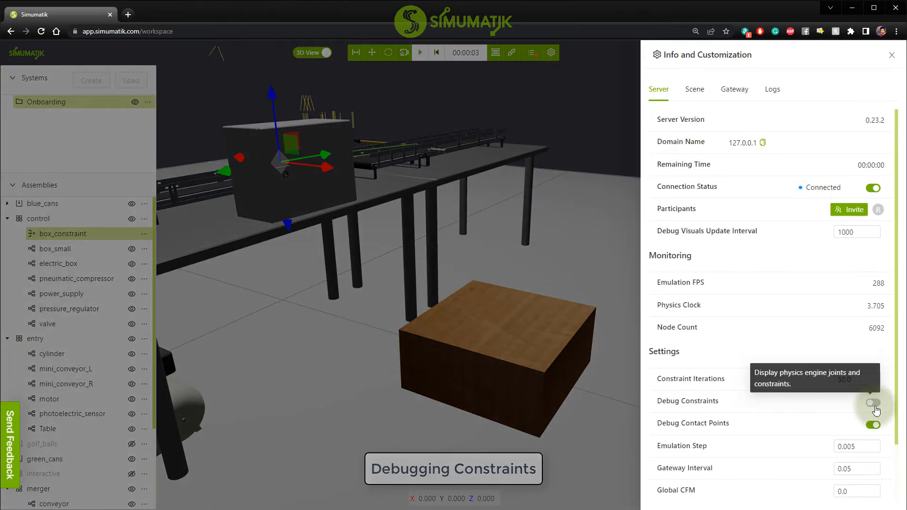
pyautogui.click(633, 302)
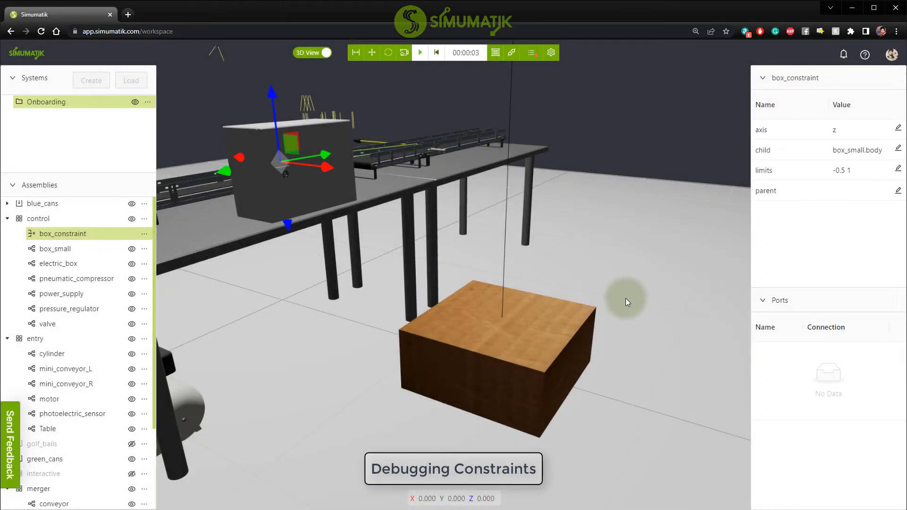
pyautogui.scroll(-5, 622, 287)
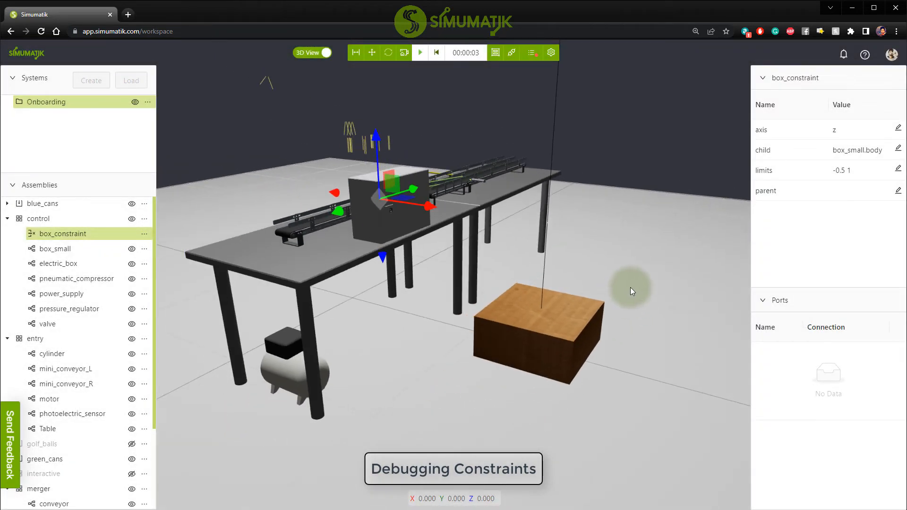
pyautogui.moveTo(612, 333); pyautogui.dragTo(620, 273)
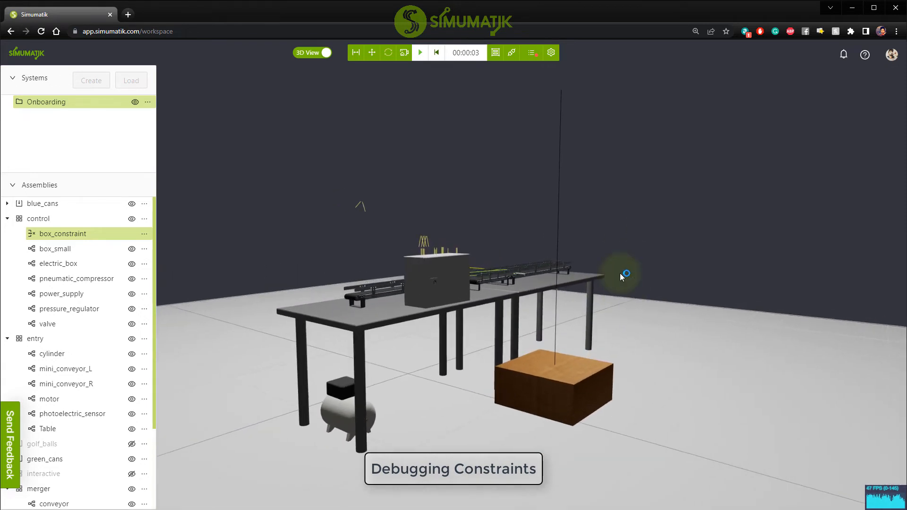
# Set the maximum limit of box_constraint to 0.5 and inspect the constraint line around the box.
pyautogui.click(63, 233)
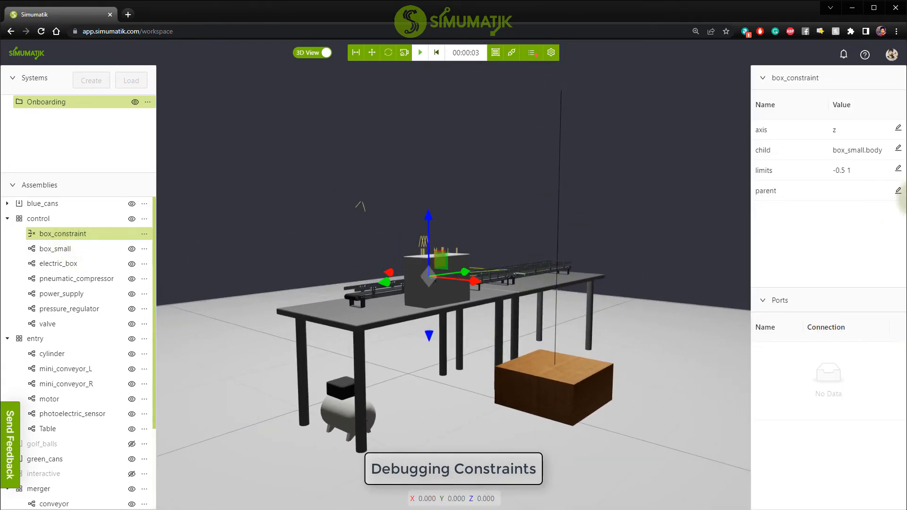
pyautogui.click(898, 169)
pyautogui.moveTo(434, 141); pyautogui.dragTo(415, 143)
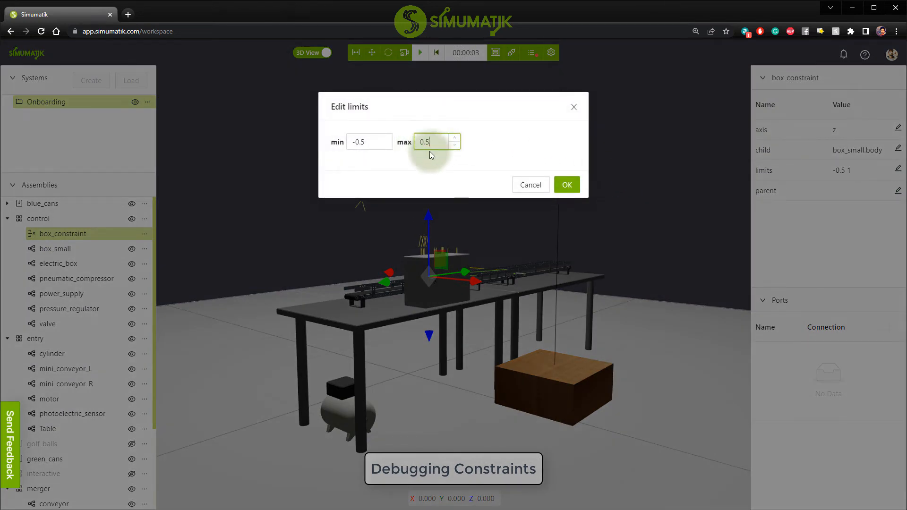
pyautogui.click(565, 186)
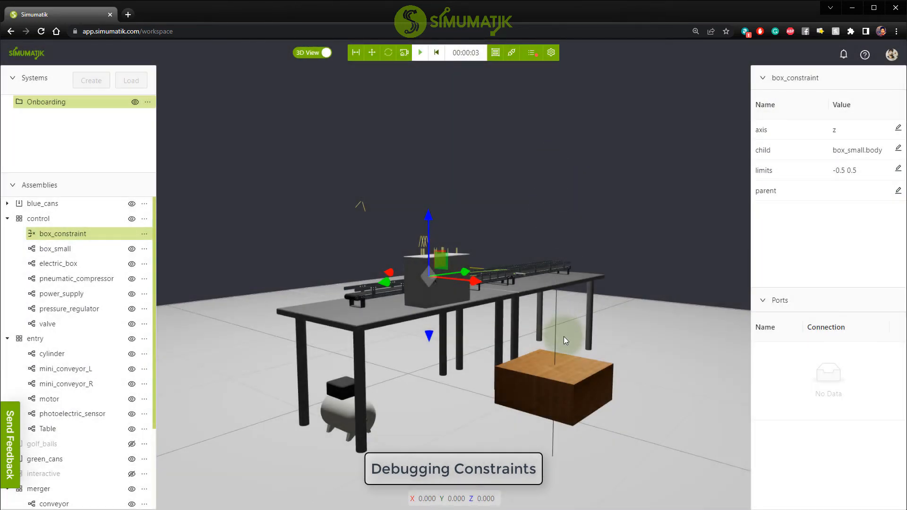
pyautogui.moveTo(563, 337)
pyautogui.mouseDown()
pyautogui.moveTo(605, 324)
pyautogui.moveTo(572, 324)
pyautogui.mouseUp()
pyautogui.scroll(4, 509, 324)
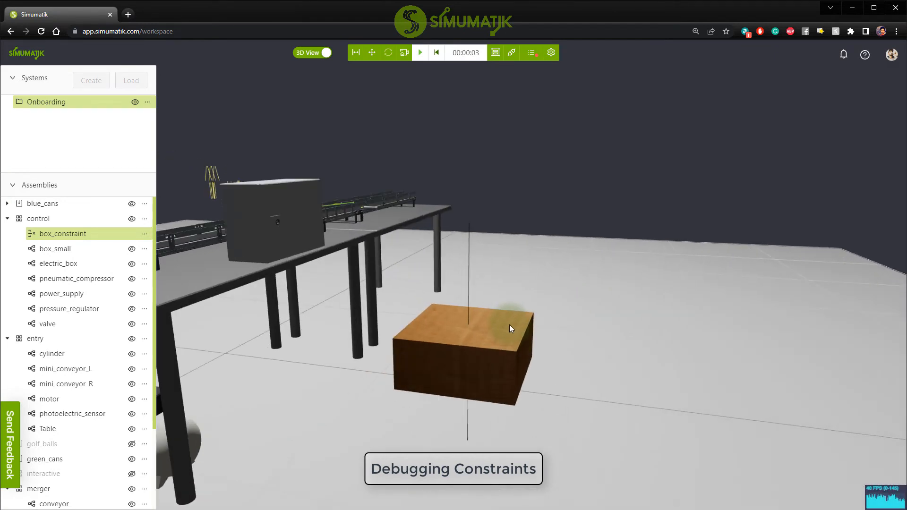
# Reset the emulation and examine where box_small sits along its constraint line.
pyautogui.scroll(-4, 509, 324)
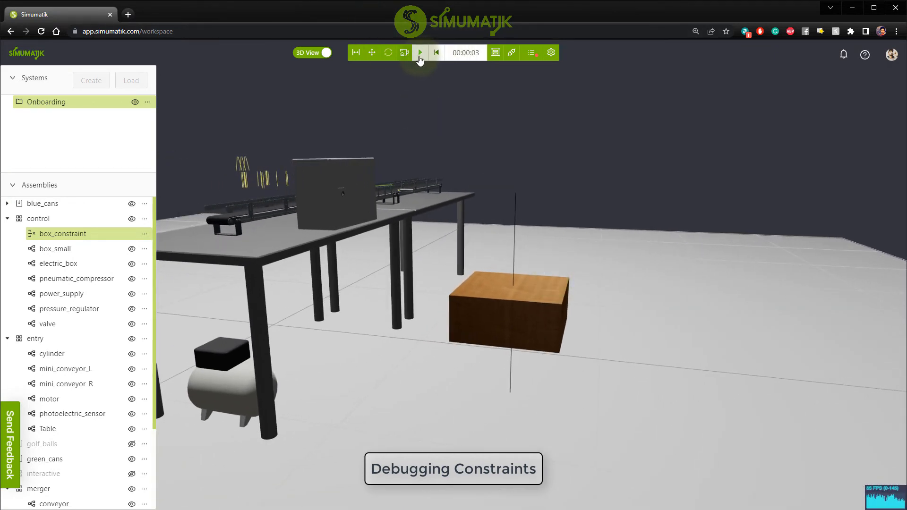
pyautogui.click(419, 56)
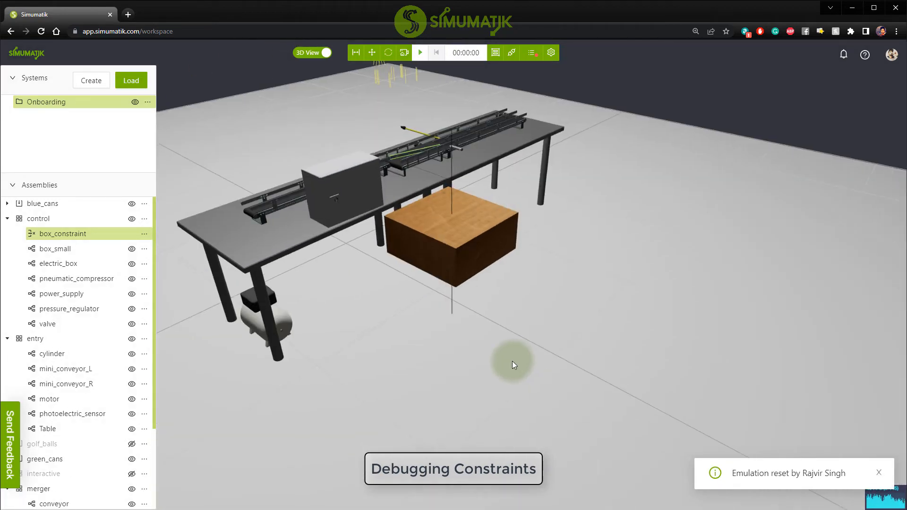
pyautogui.moveTo(512, 361); pyautogui.dragTo(513, 279)
pyautogui.moveTo(513, 278); pyautogui.dragTo(561, 326, button='right')
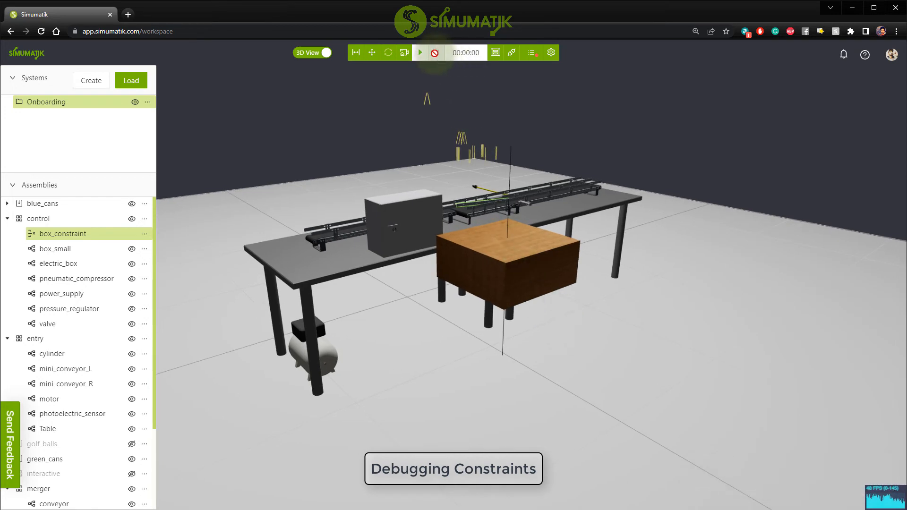
# Rotate box_small about 19° around the Z axis.
pyautogui.click(515, 289)
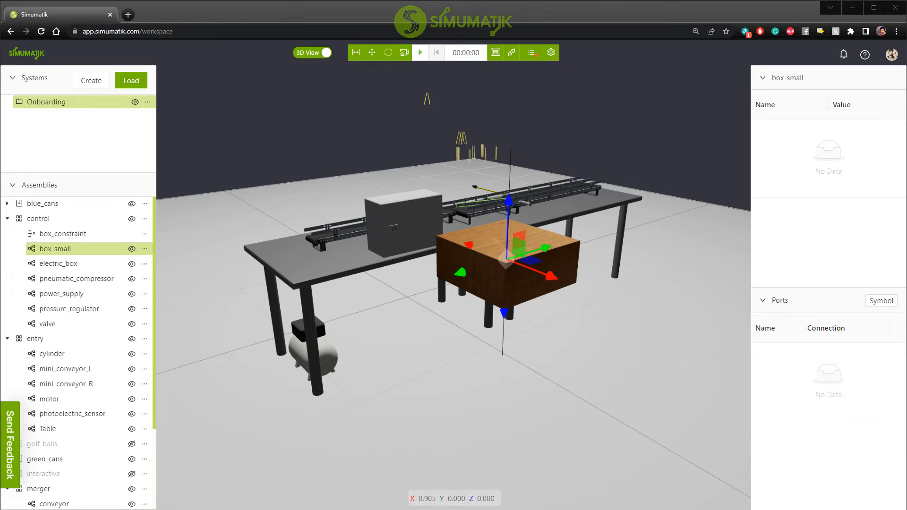
pyautogui.click(820, 186)
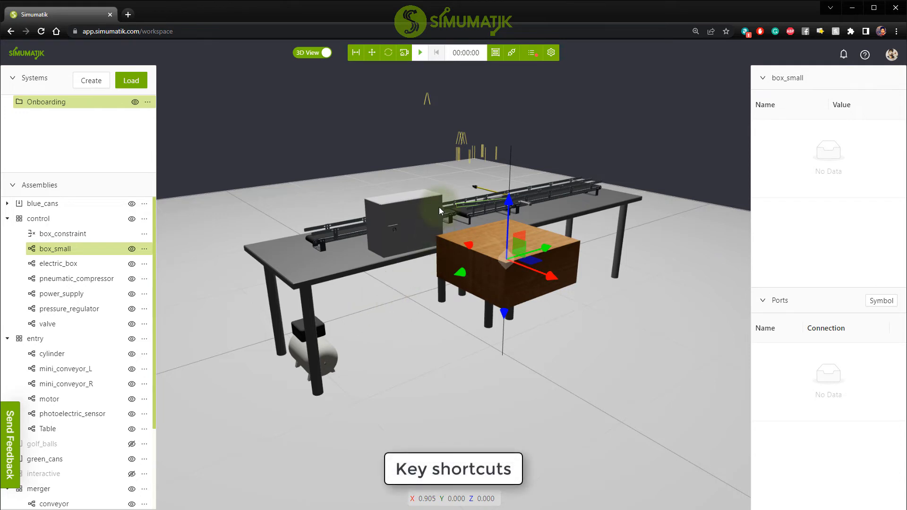
pyautogui.scroll(5, 446, 191)
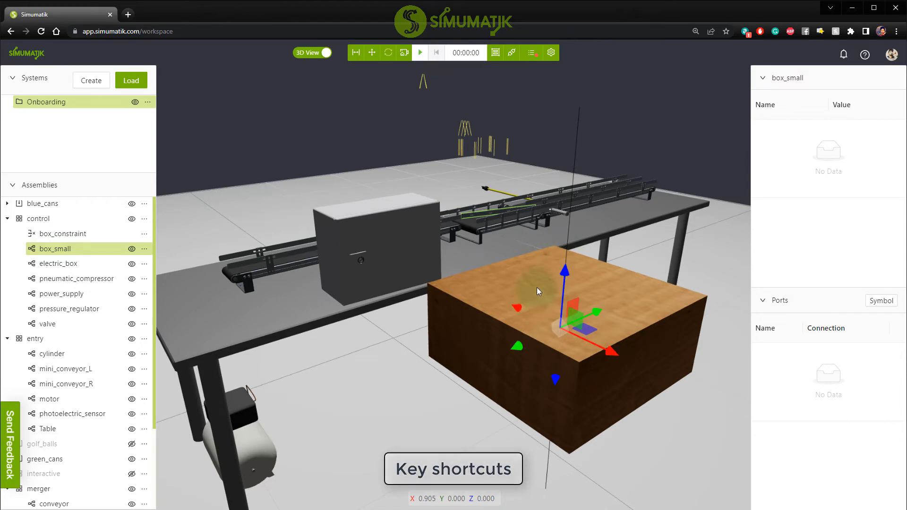
pyautogui.scroll(-3, 536, 287)
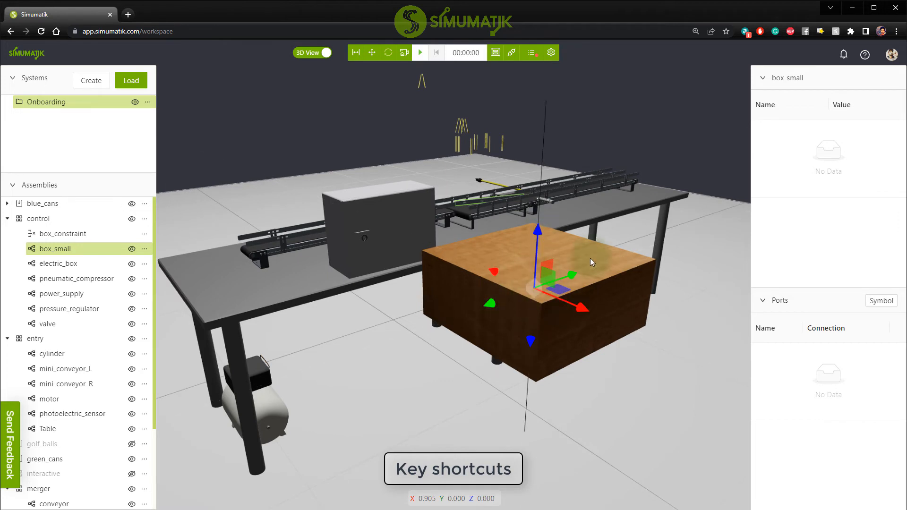
pyautogui.click(622, 415)
pyautogui.click(548, 296)
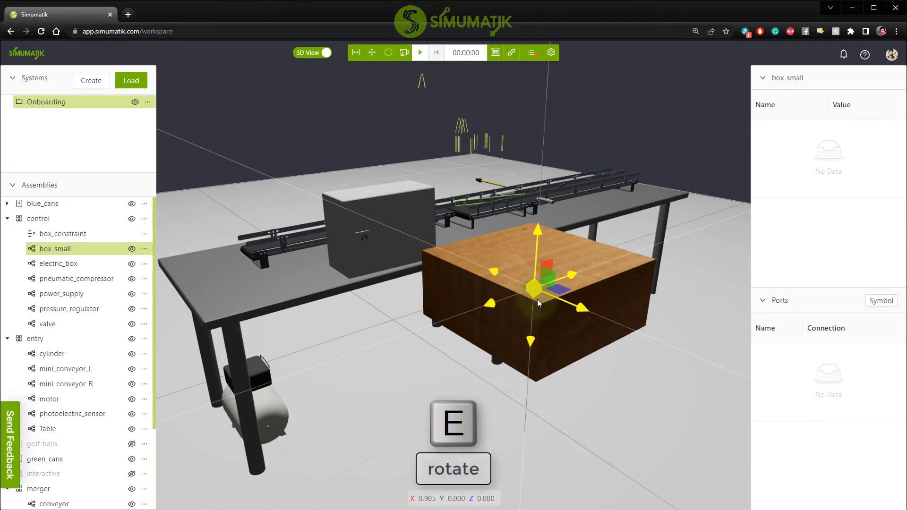
pyautogui.press('e')
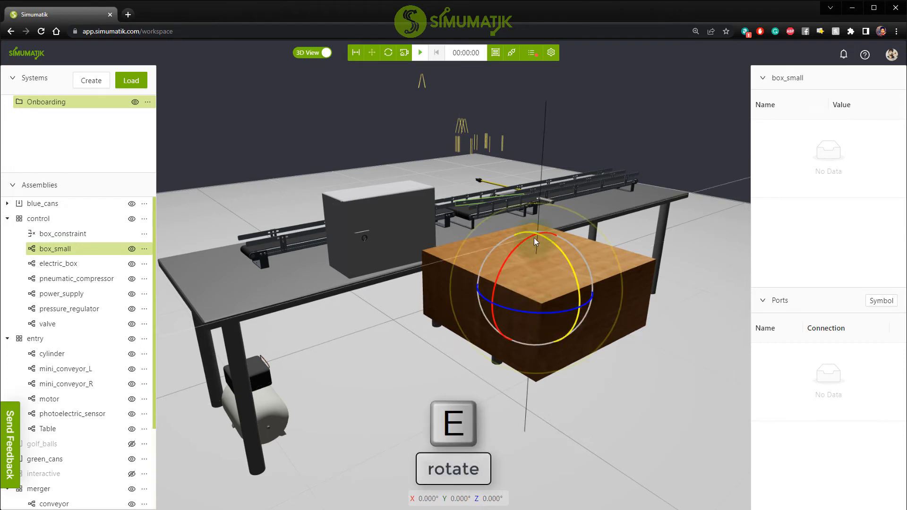
pyautogui.moveTo(576, 278); pyautogui.dragTo(511, 308)
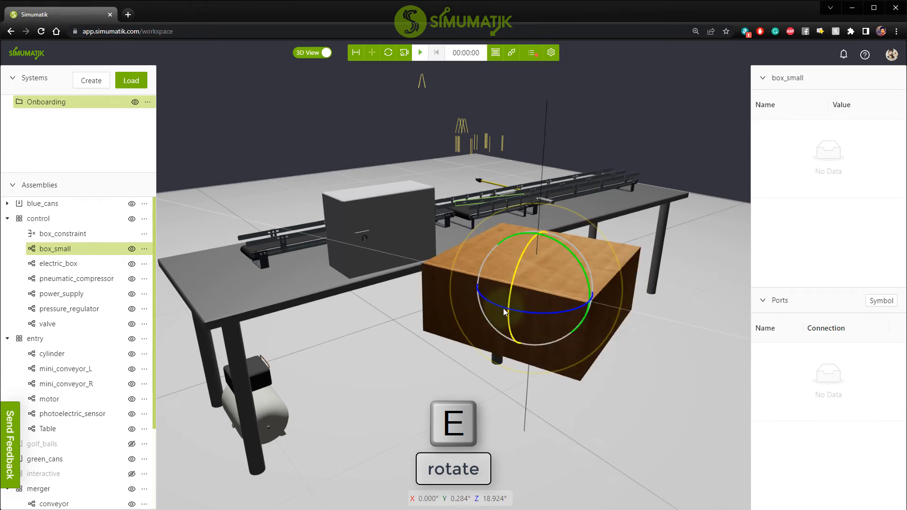
# Move box_small to about X 0.903, Y -0.001, Z -0.028.
pyautogui.press('w')
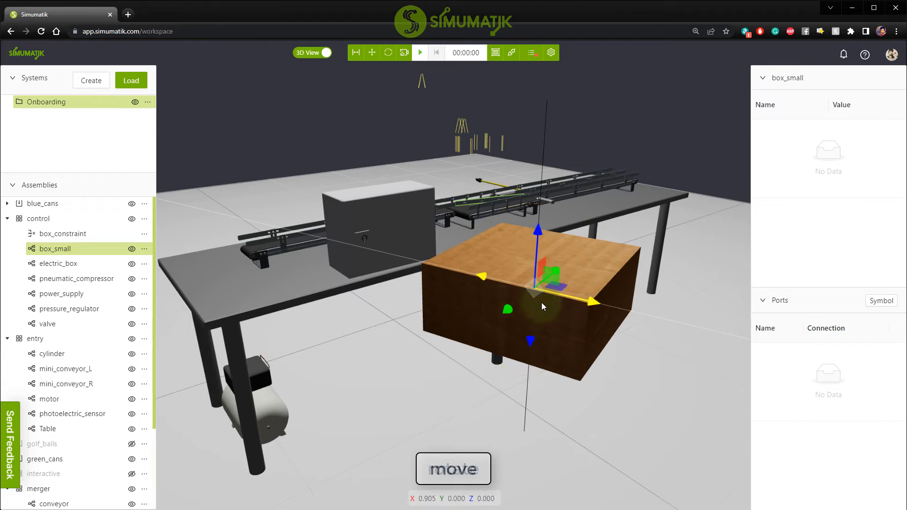
pyautogui.moveTo(575, 299)
pyautogui.mouseDown()
pyautogui.moveTo(604, 302)
pyautogui.moveTo(560, 297)
pyautogui.mouseUp()
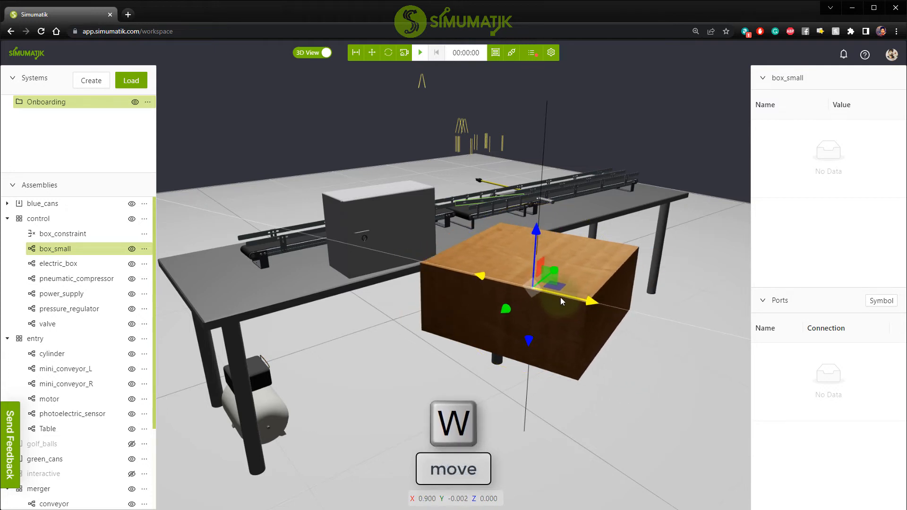
pyautogui.moveTo(537, 234); pyautogui.dragTo(538, 247)
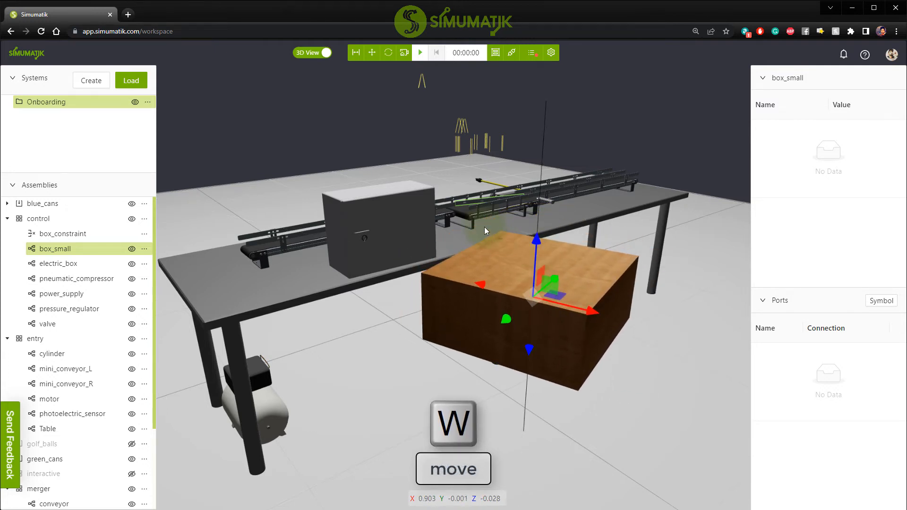
# Rotate electric_box around its Z axis and move it to about X -0.041, Y -0.022, Z -0.012.
pyautogui.moveTo(484, 226); pyautogui.dragTo(366, 219)
pyautogui.scroll(5, 367, 220)
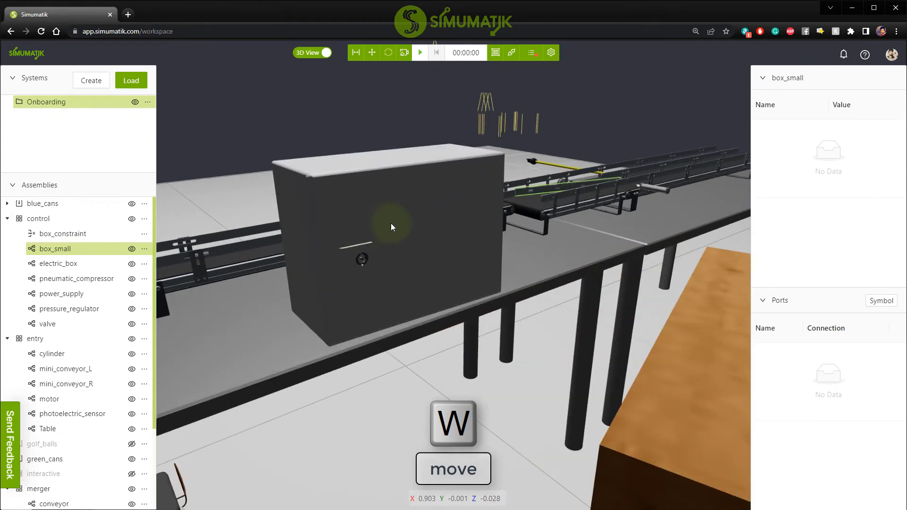
pyautogui.click(398, 231)
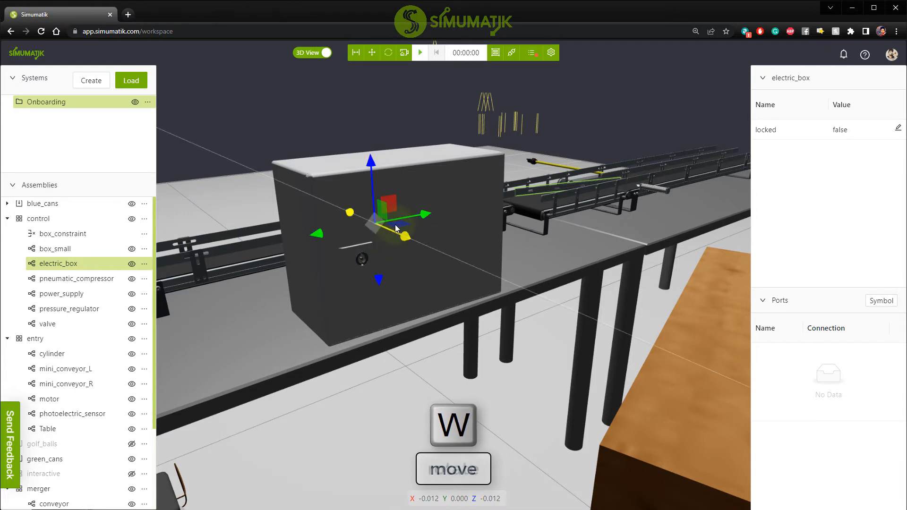
pyautogui.press('e')
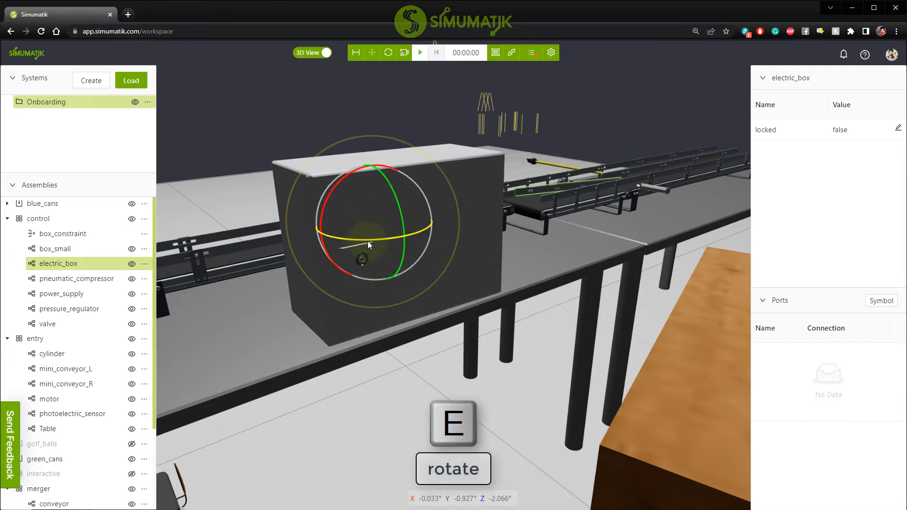
pyautogui.moveTo(368, 241); pyautogui.dragTo(307, 239)
pyautogui.press('w')
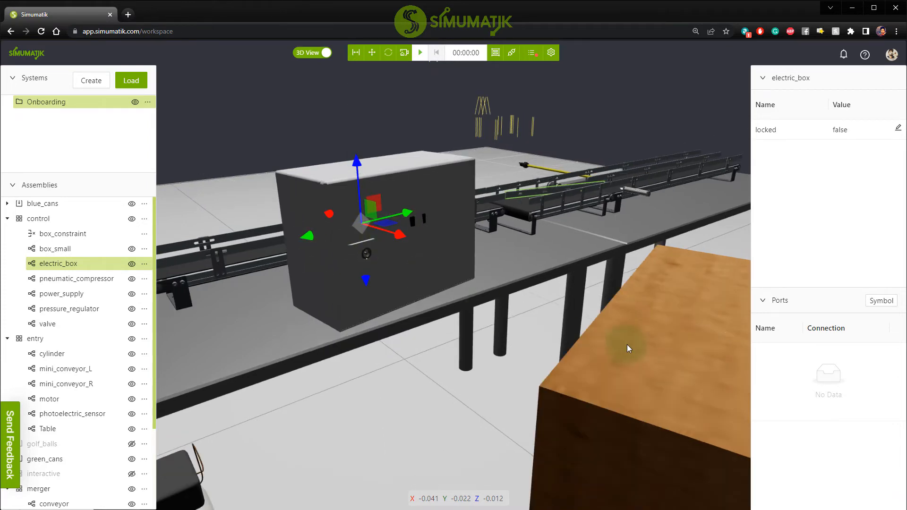
# Delete box_small from the control assembly and confirm its removal.
pyautogui.click(647, 350)
pyautogui.press('Delete')
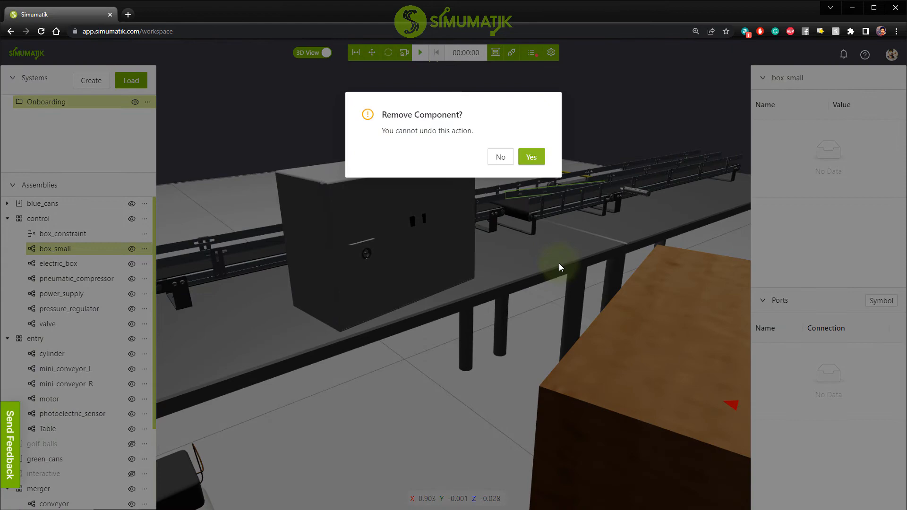
pyautogui.click(530, 155)
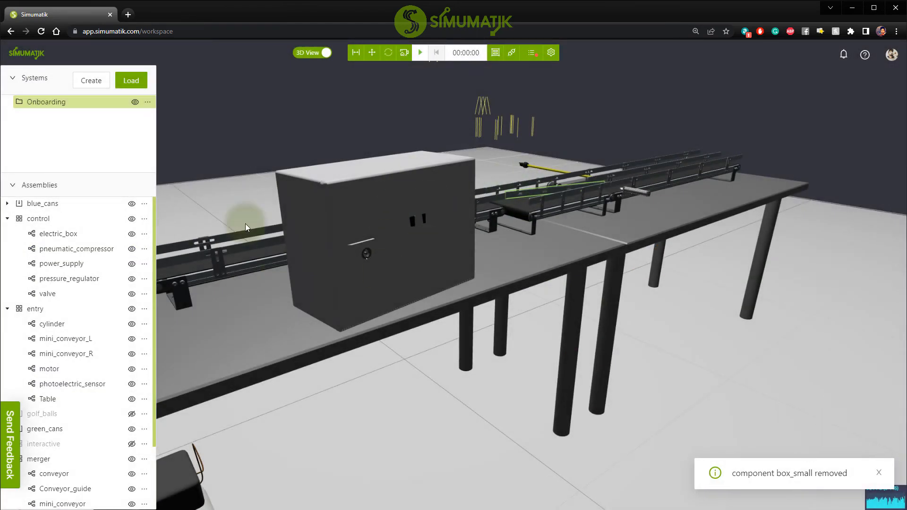
# Duplicate electric_box and move the copy in front of the original, to about X 0.355, Y 0.028, Z -0.006.
pyautogui.click(388, 208)
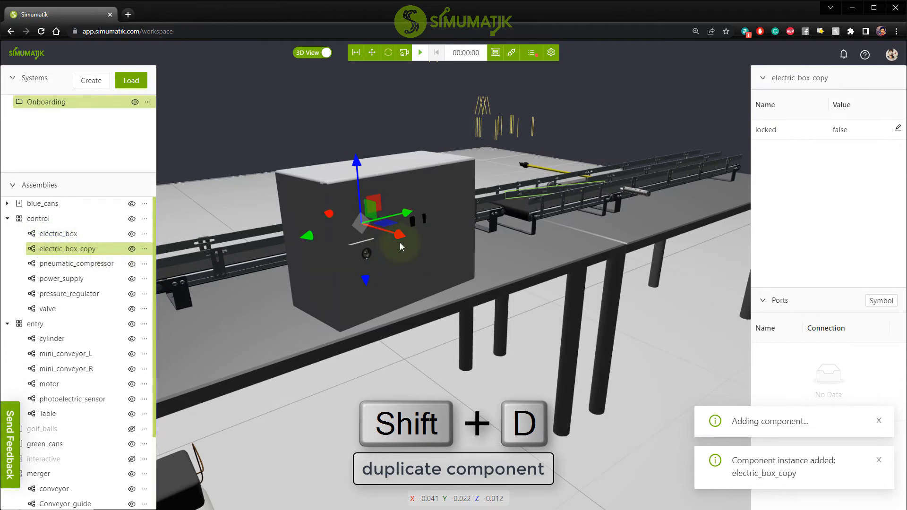
pyautogui.moveTo(401, 235); pyautogui.dragTo(526, 259)
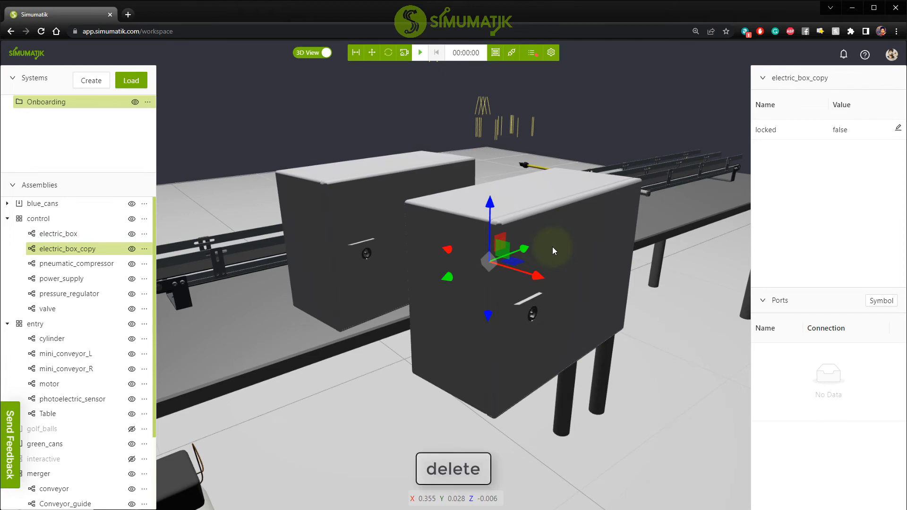
# Delete the duplicated electric box and confirm its removal.
pyautogui.press('Delete')
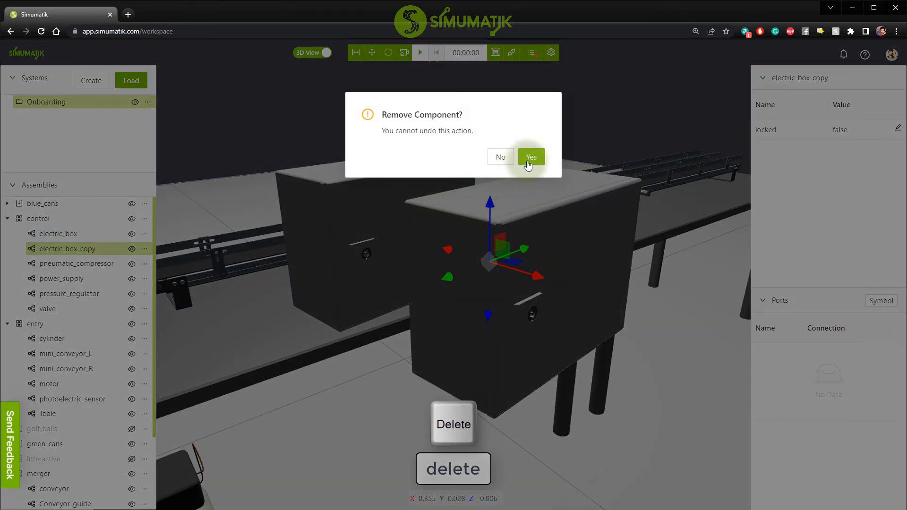
pyautogui.click(530, 157)
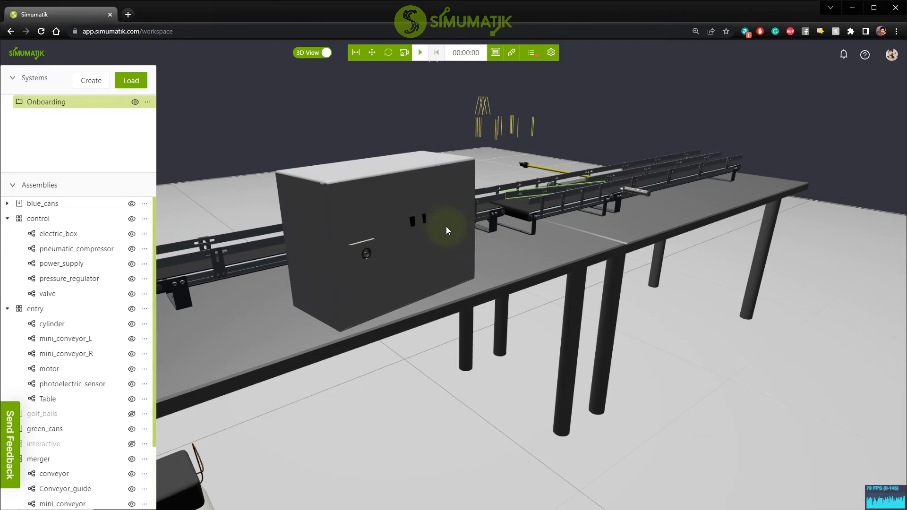
# Start the emulation and open the door of electric_box.
pyautogui.moveTo(441, 222); pyautogui.dragTo(399, 241)
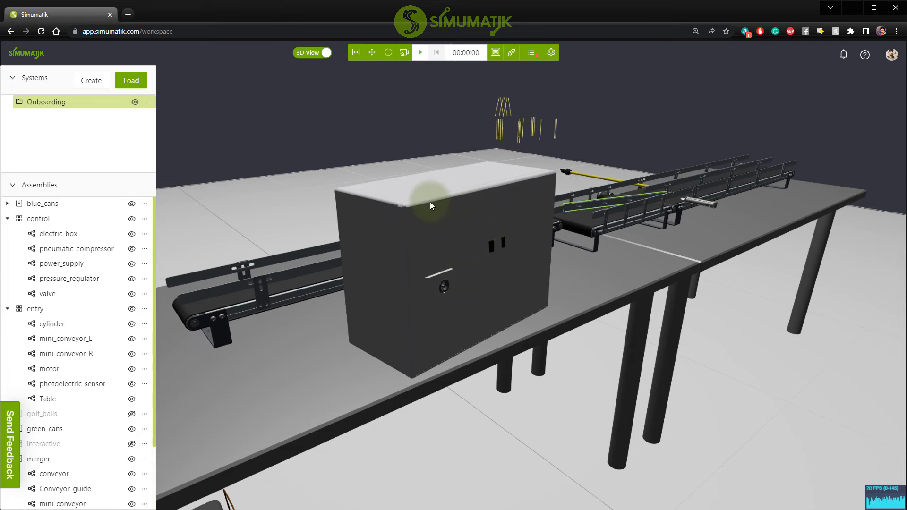
pyautogui.click(420, 52)
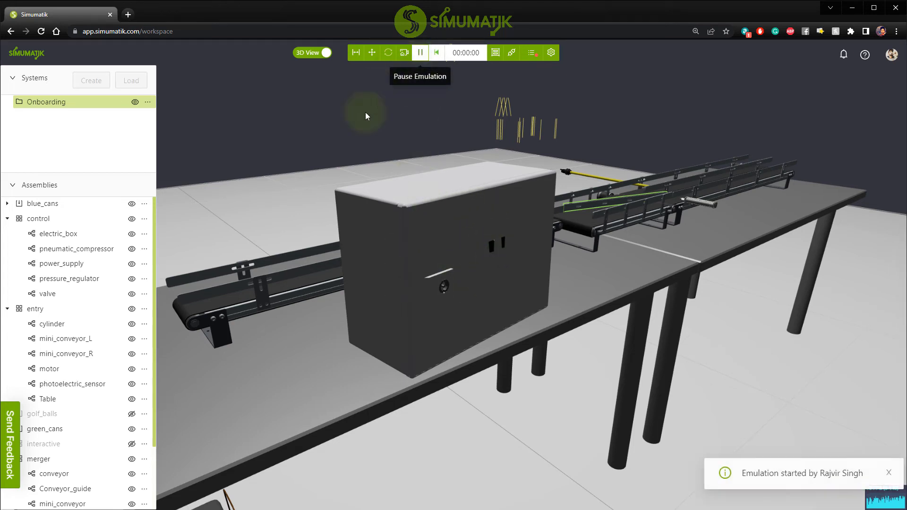
pyautogui.click(441, 217)
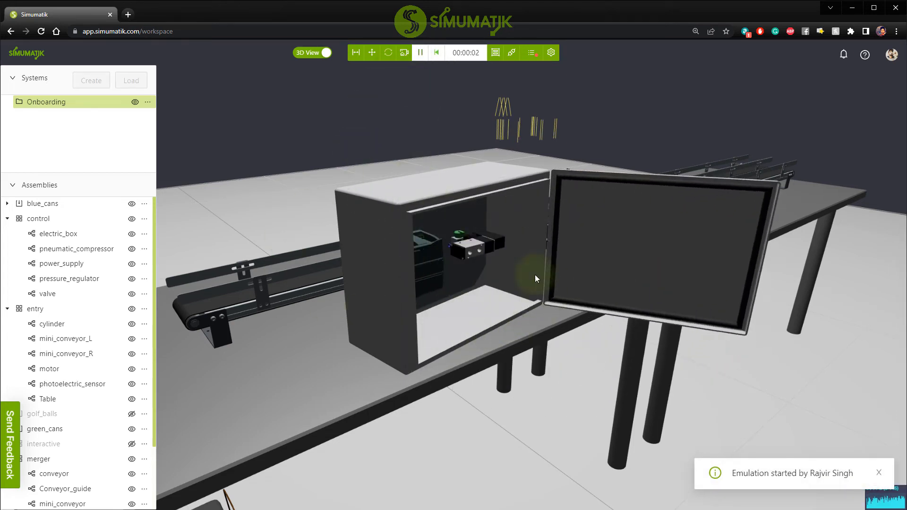
# Close the door of electric_box, reopen it and close it again while the emulation runs.
pyautogui.click(656, 241)
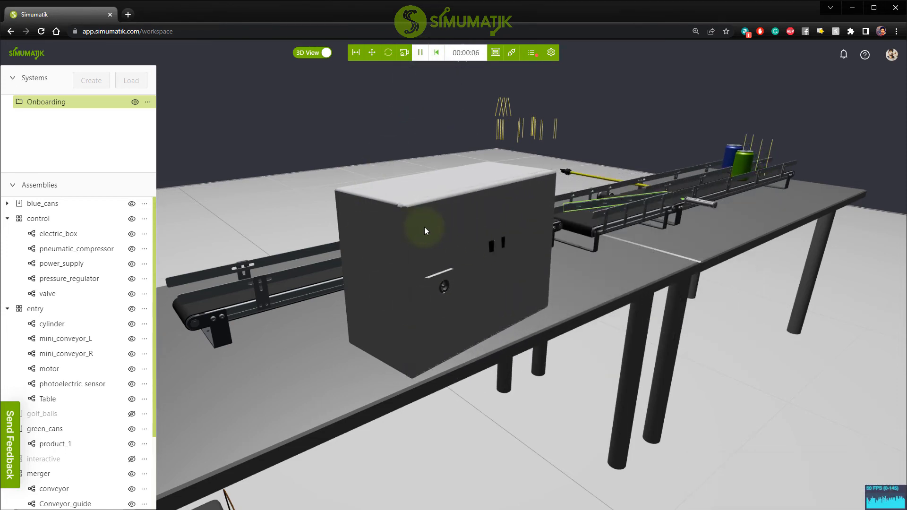
pyautogui.click(425, 227)
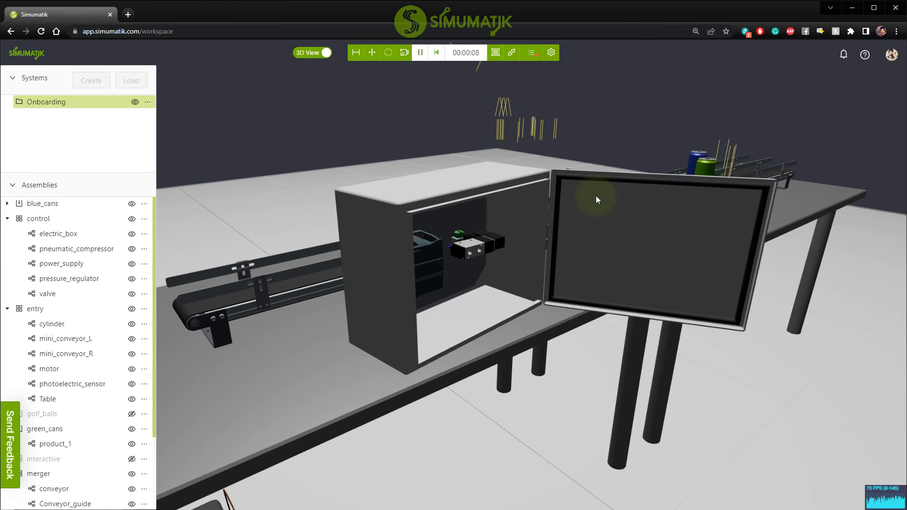
pyautogui.click(588, 201)
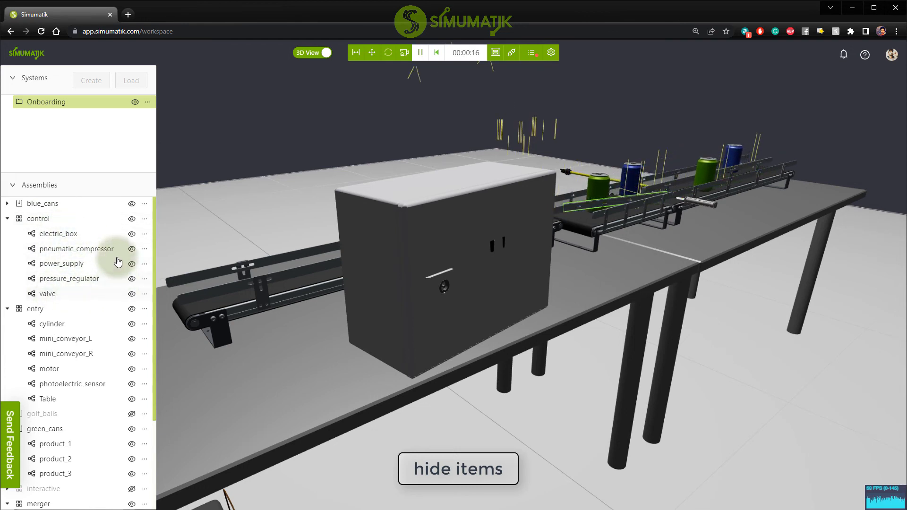
# Hide electric_box during the emulation and make it visible again.
pyautogui.click(132, 235)
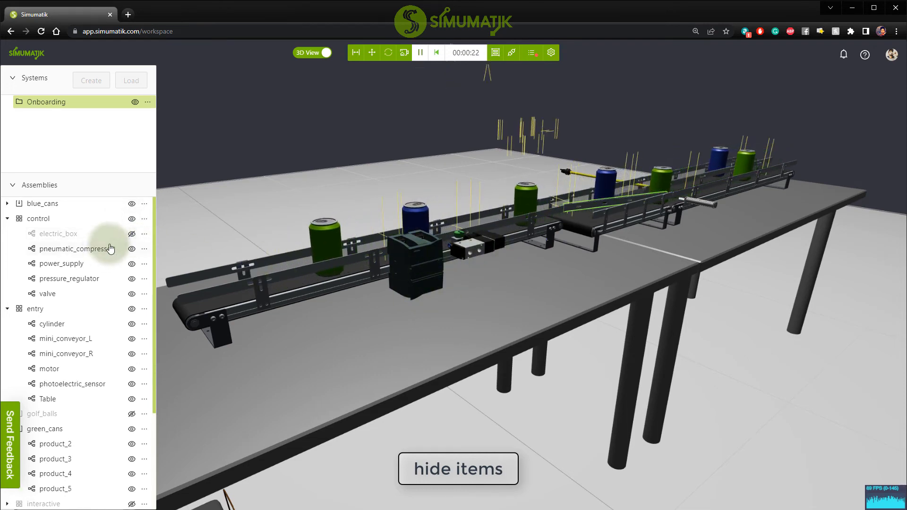
pyautogui.click(132, 234)
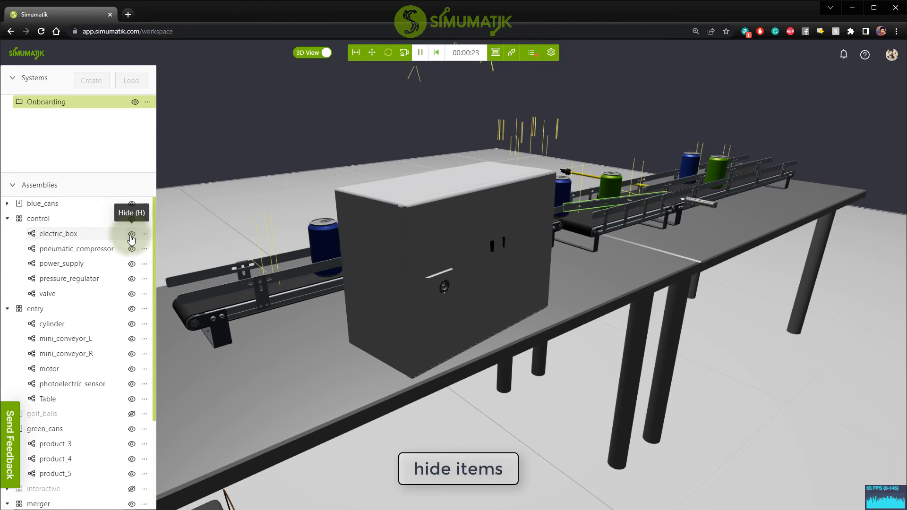
# Open and close the electric_box door once more and reset the emulation.
pyautogui.click(461, 242)
pyautogui.click(601, 229)
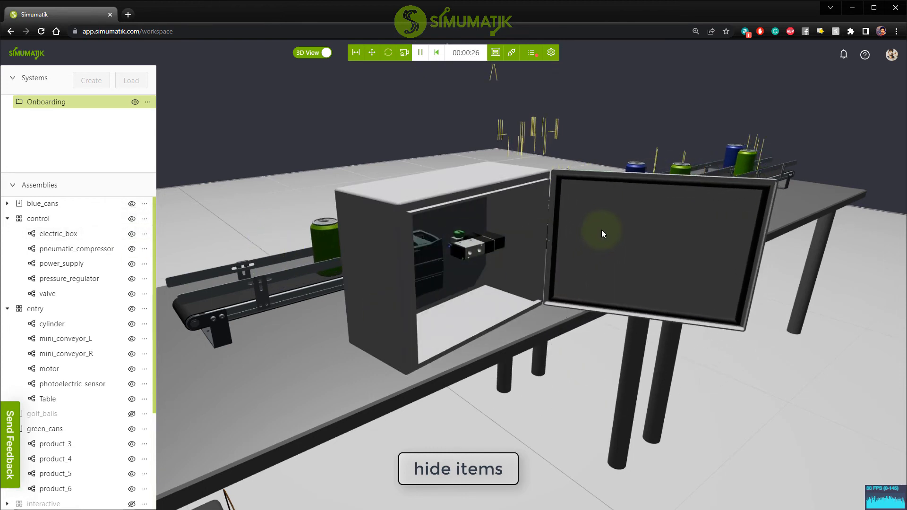
pyautogui.click(437, 52)
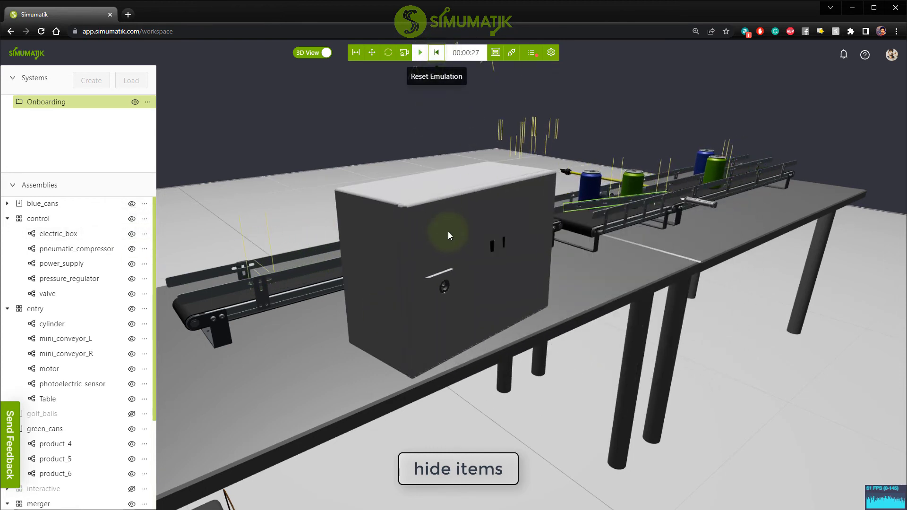
# Hide the selected electric_box with the emulation stopped and restore its visibility.
pyautogui.click(447, 222)
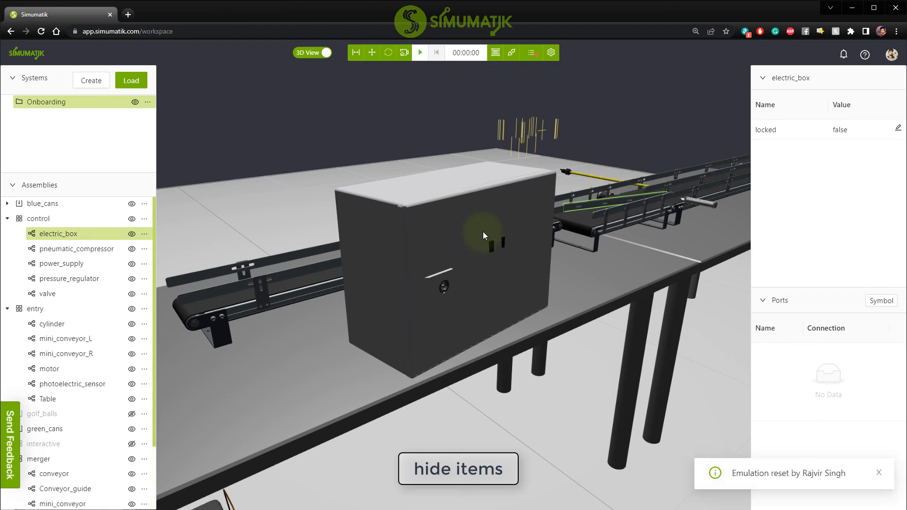
pyautogui.press('h')
pyautogui.press('h')
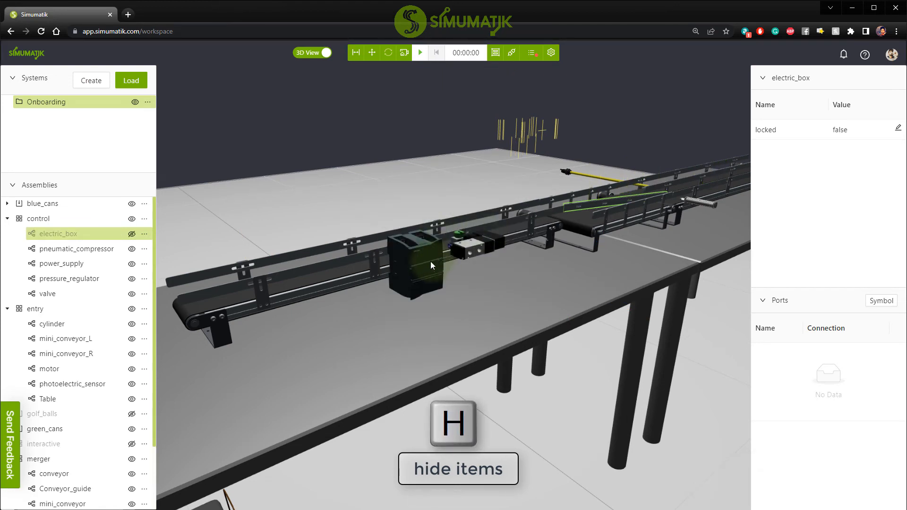
pyautogui.click(132, 235)
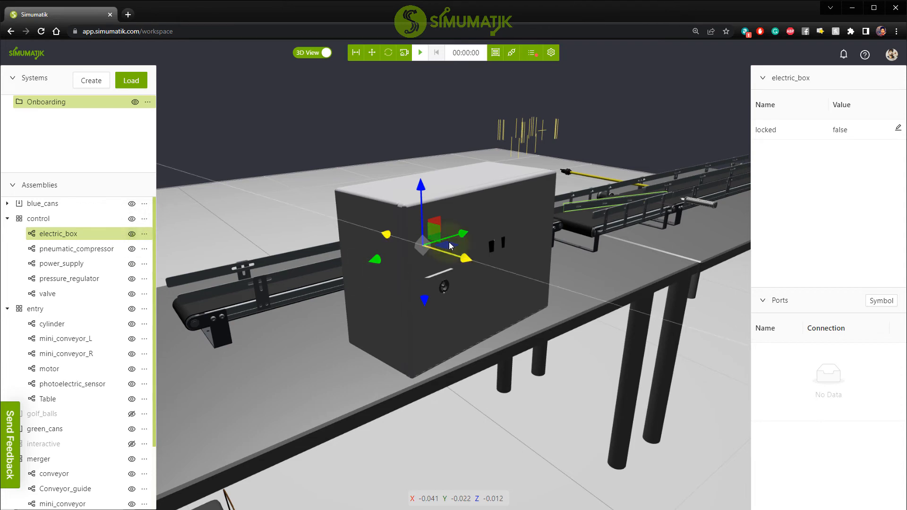
# Isolate the cylinder of the entry assembly and reveal all hidden items of the system again.
pyautogui.doubleClick(502, 223)
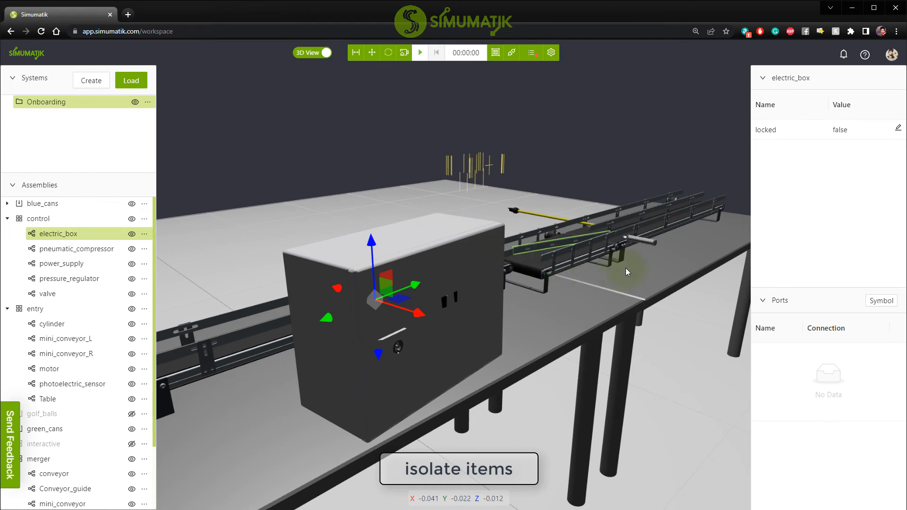
pyautogui.scroll(5, 671, 236)
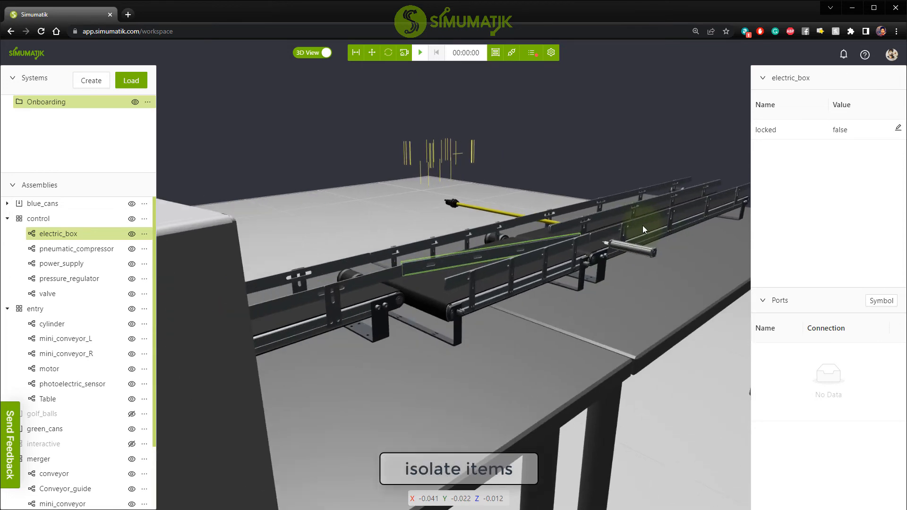
pyautogui.scroll(5, 643, 225)
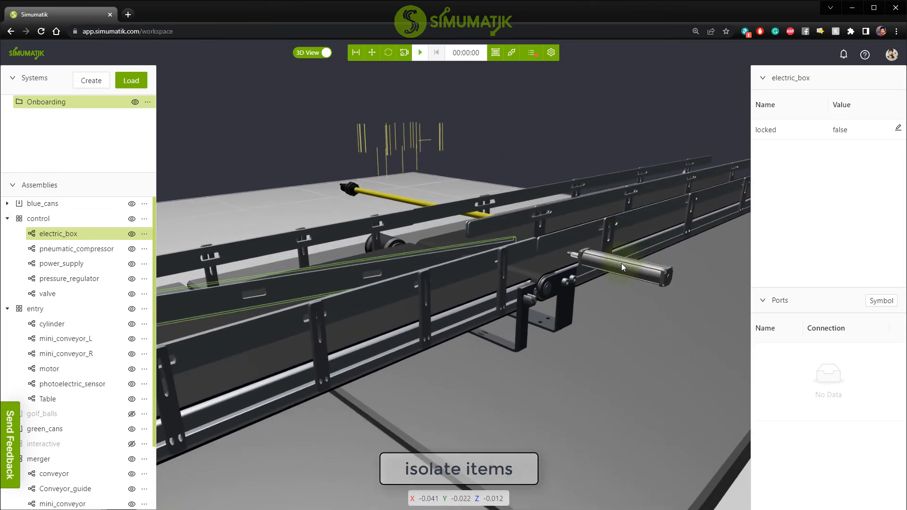
pyautogui.click(620, 268)
pyautogui.hotkey('shift', 'h')
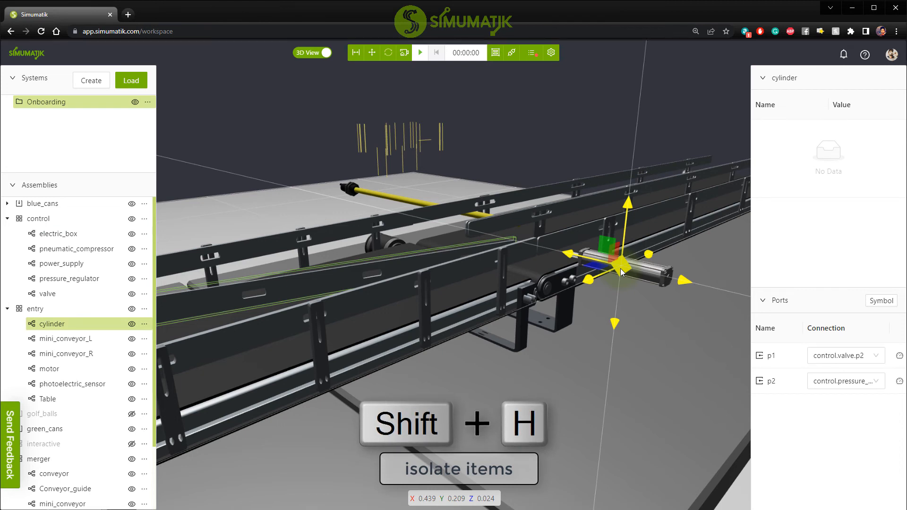
pyautogui.hotkey('shift', 'h')
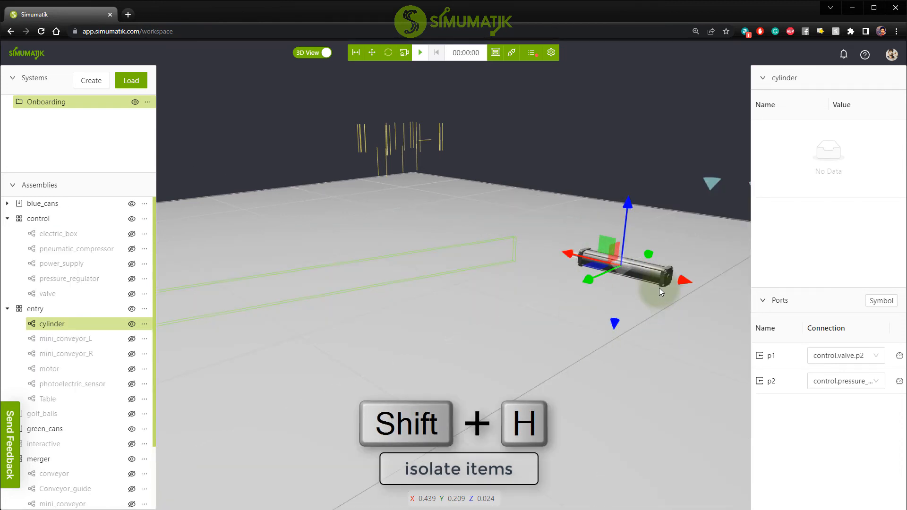
pyautogui.click(643, 287)
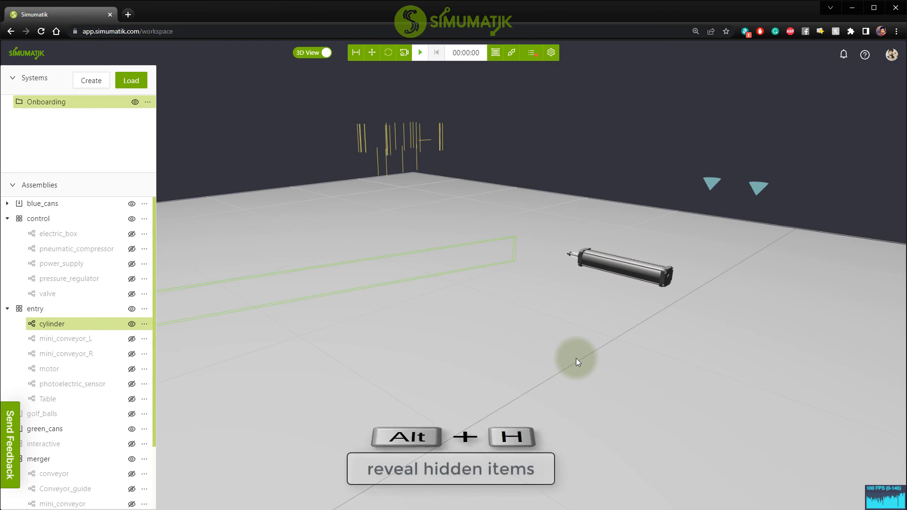
pyautogui.hotkey('alt', 'h')
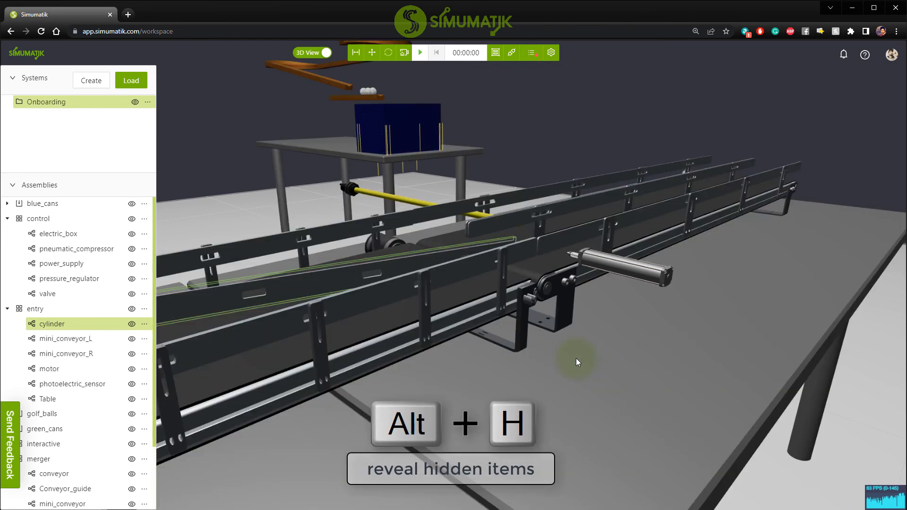
# Isolate mini_conveyor_L of the entry assembly and reveal all the other components again.
pyautogui.click(622, 269)
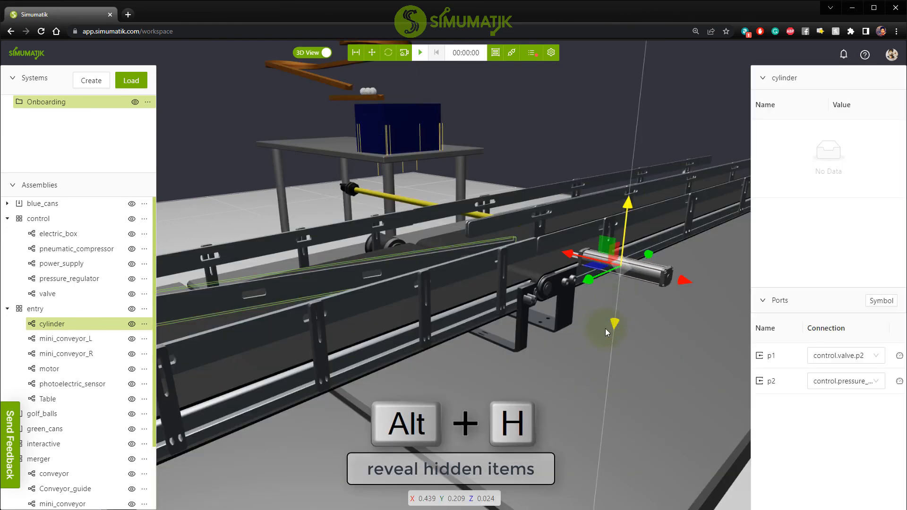
pyautogui.click(541, 283)
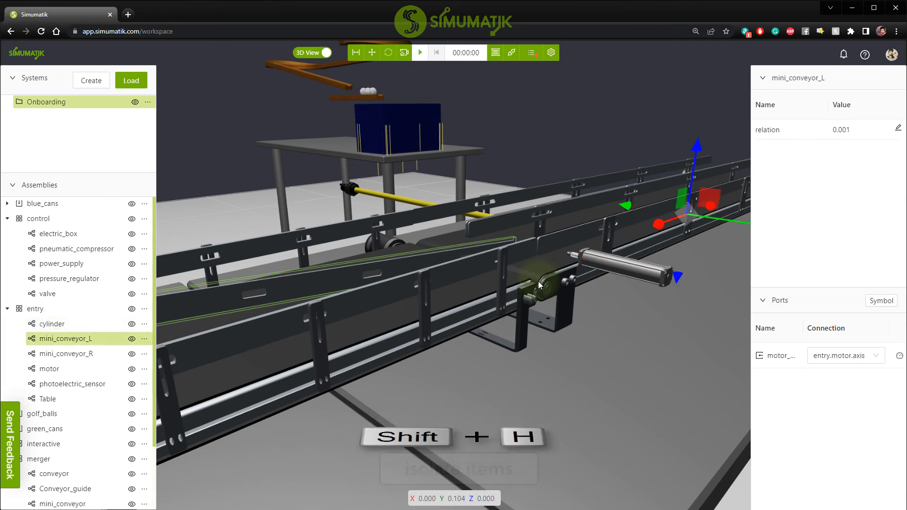
pyautogui.hotkey('shift', 'h')
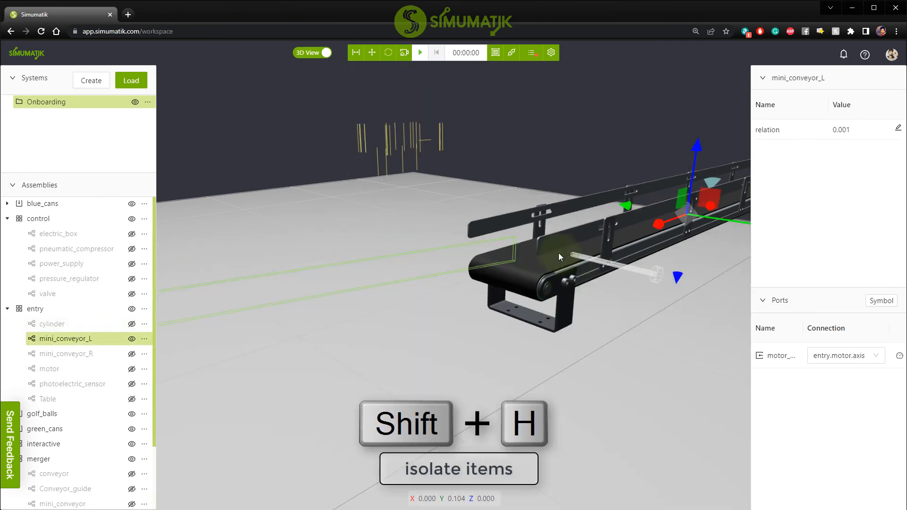
pyautogui.moveTo(607, 326); pyautogui.dragTo(606, 334)
pyautogui.click(574, 336)
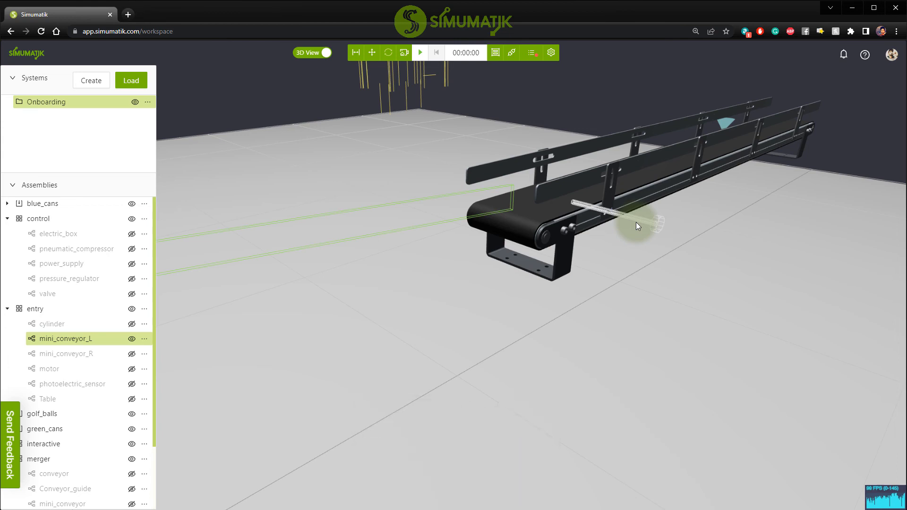
pyautogui.hotkey('alt', 'h')
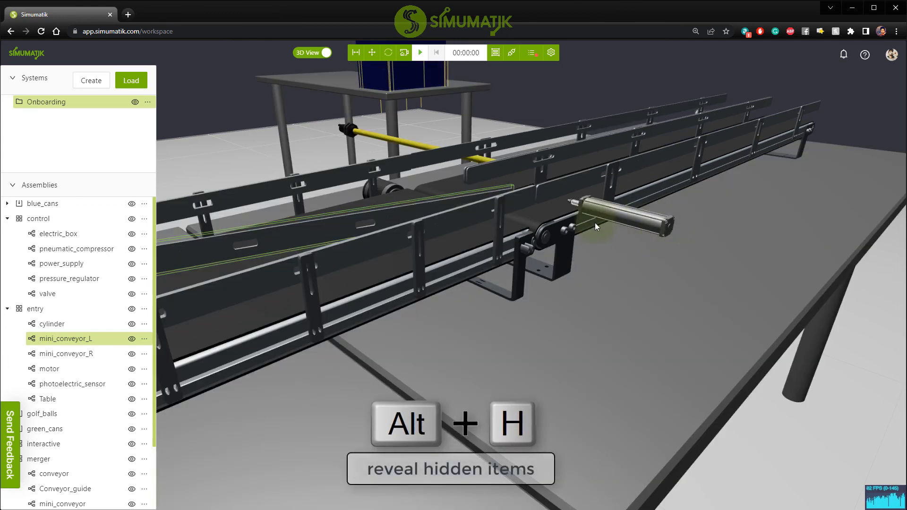
# Open the Info and Customization settings to view the server details and close them again.
pyautogui.scroll(-4, 611, 281)
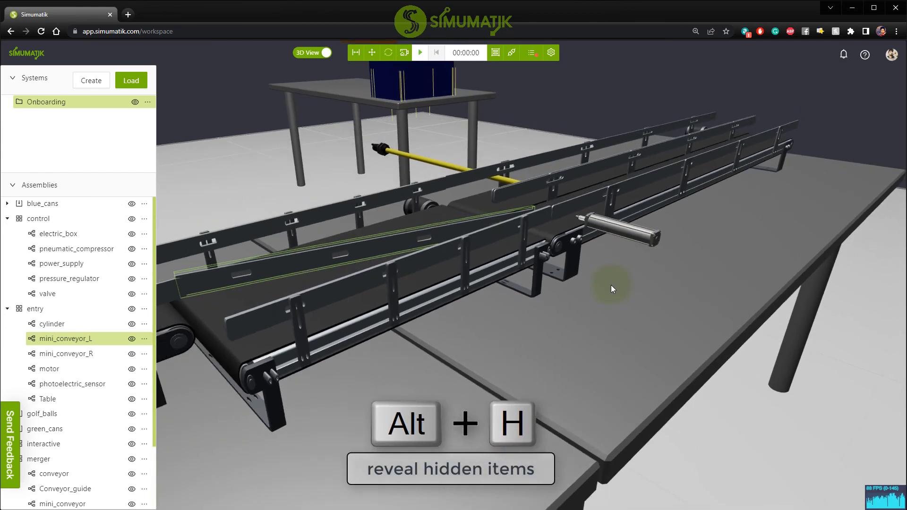
pyautogui.scroll(-5, 610, 285)
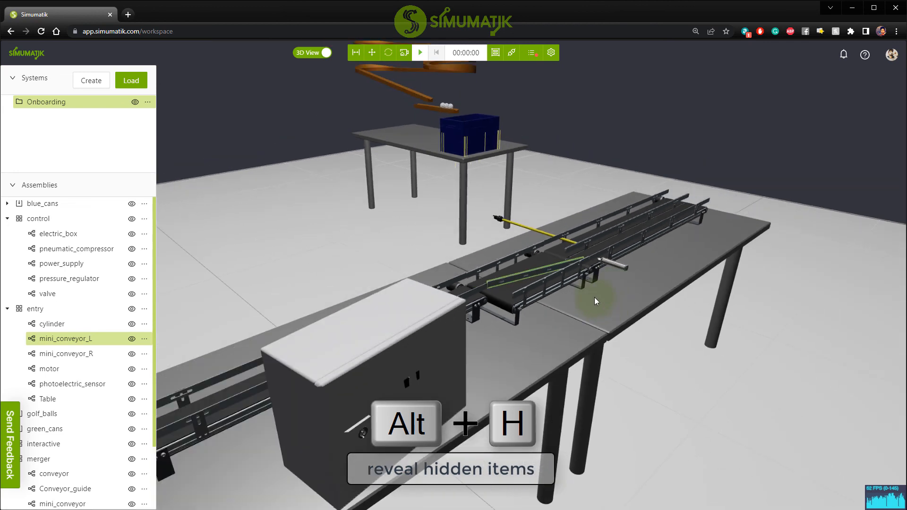
pyautogui.moveTo(600, 291); pyautogui.dragTo(623, 267, button='right')
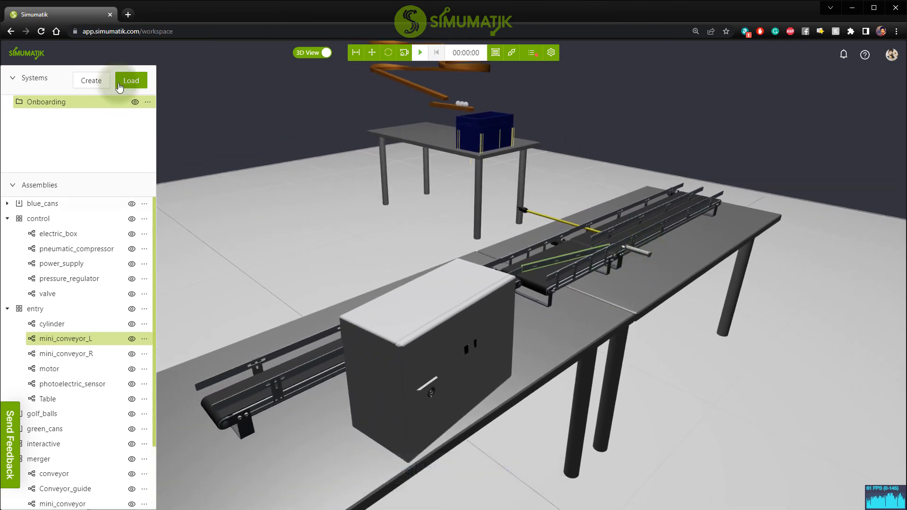
pyautogui.click(551, 52)
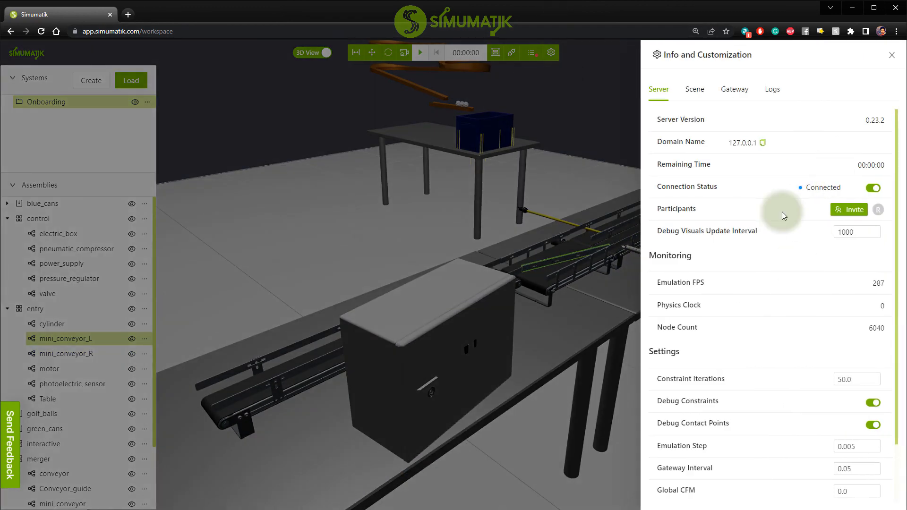
pyautogui.click(388, 213)
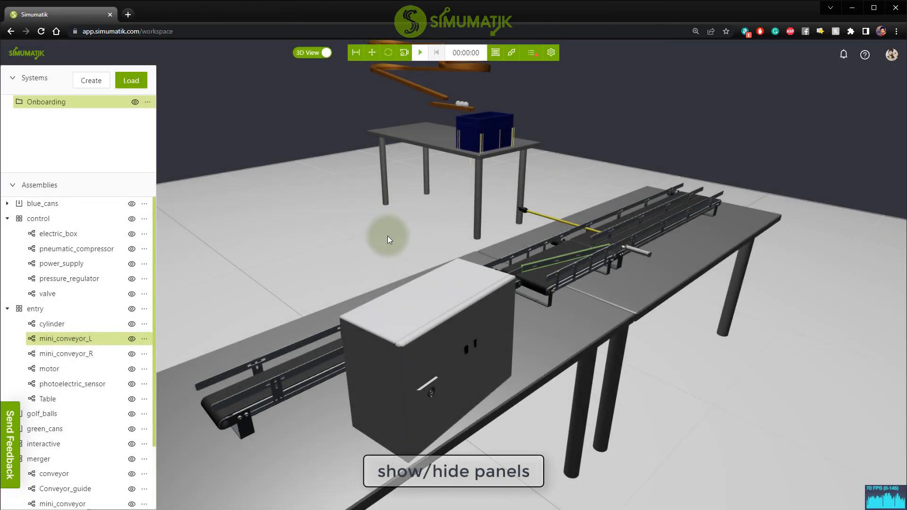
# Hide the side panels and show them again repeatedly, leaving them shown.
pyautogui.press('n')
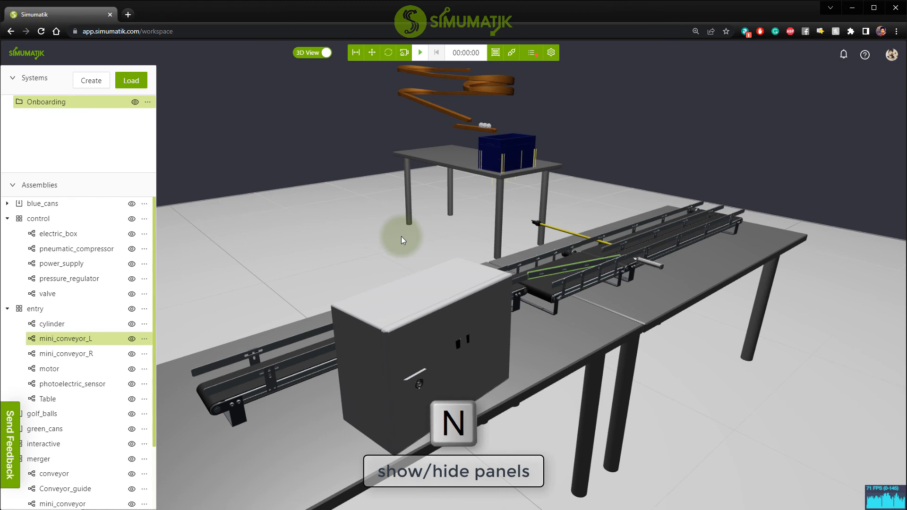
pyautogui.press('n')
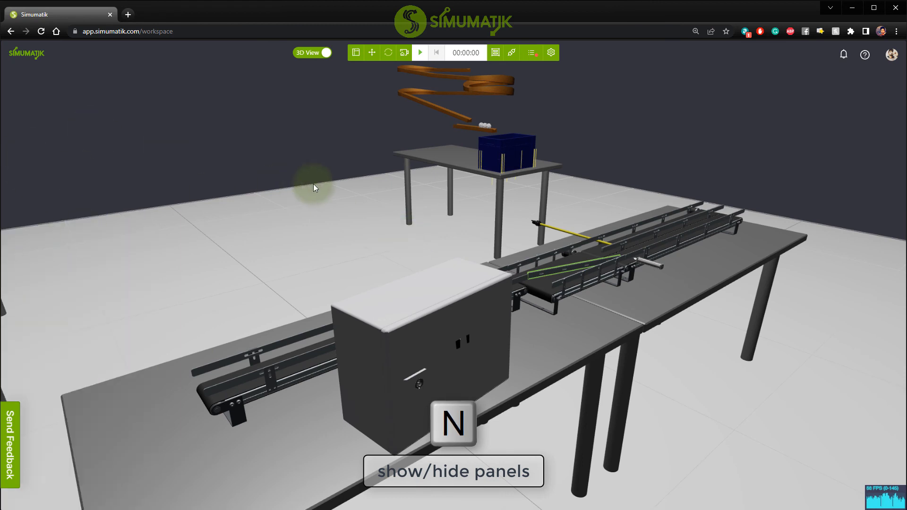
pyautogui.press('n')
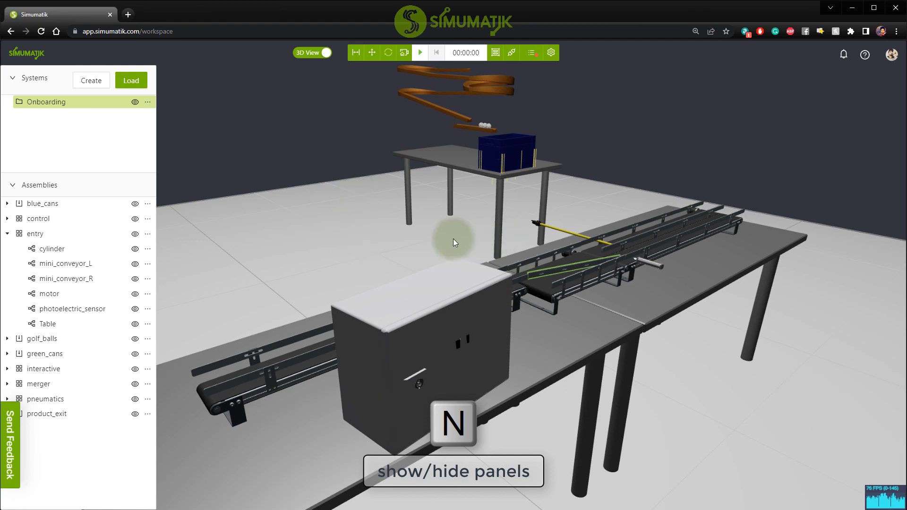
pyautogui.press('n')
pyautogui.press('n')
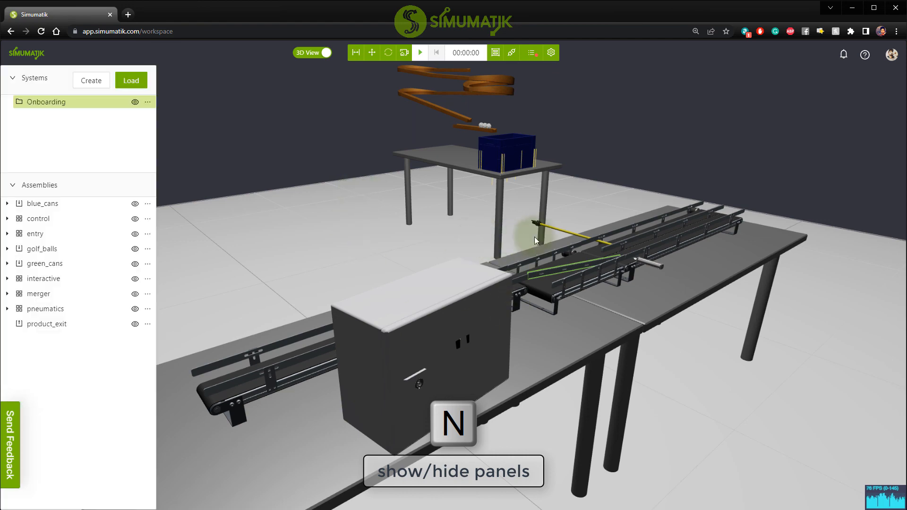
# Turn the view away from the equipment and reset the camera to its default view of the scene.
pyautogui.moveTo(644, 194); pyautogui.dragTo(647, 126)
pyautogui.scroll(5, 520, 222)
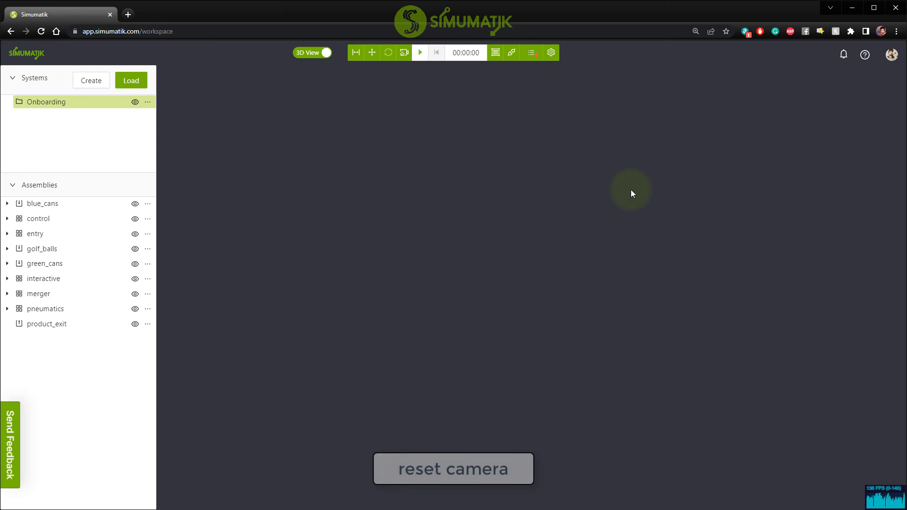
pyautogui.moveTo(631, 193); pyautogui.dragTo(555, 230)
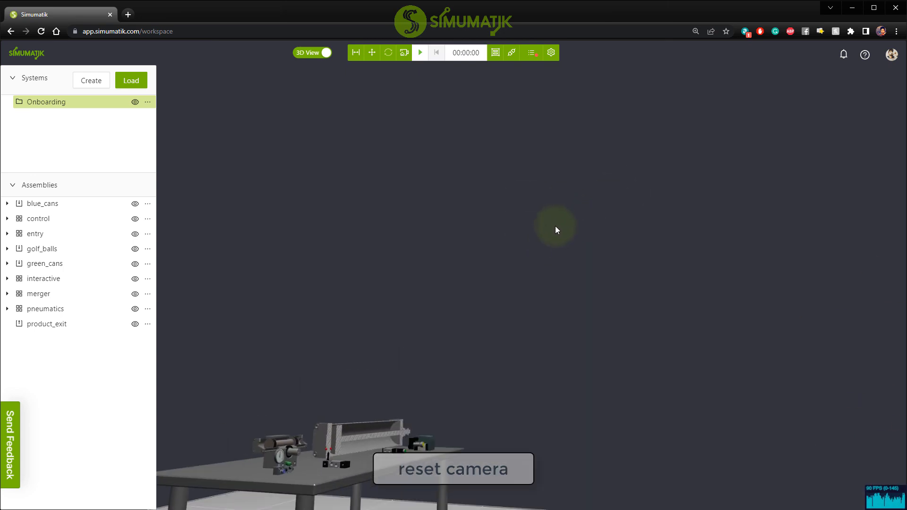
pyautogui.hotkey('shift', 'c')
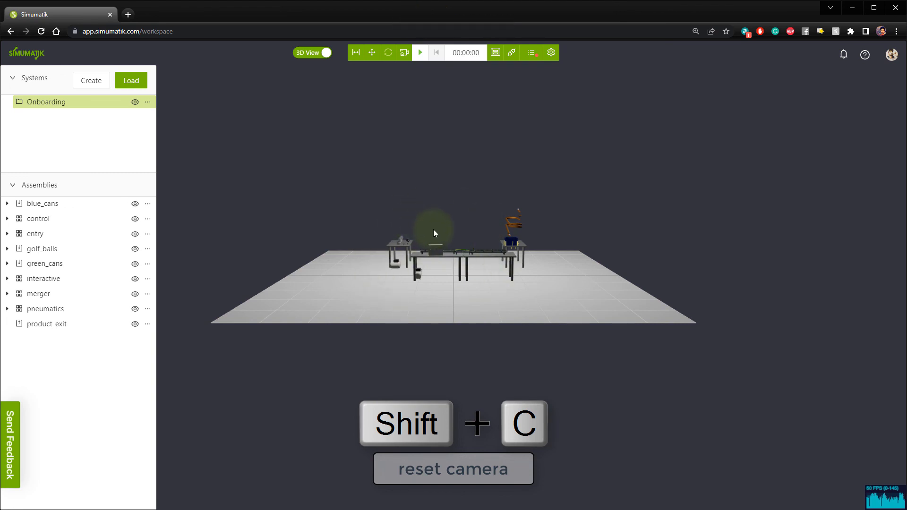
pyautogui.scroll(8, 437, 220)
pyautogui.scroll(-12, 437, 220)
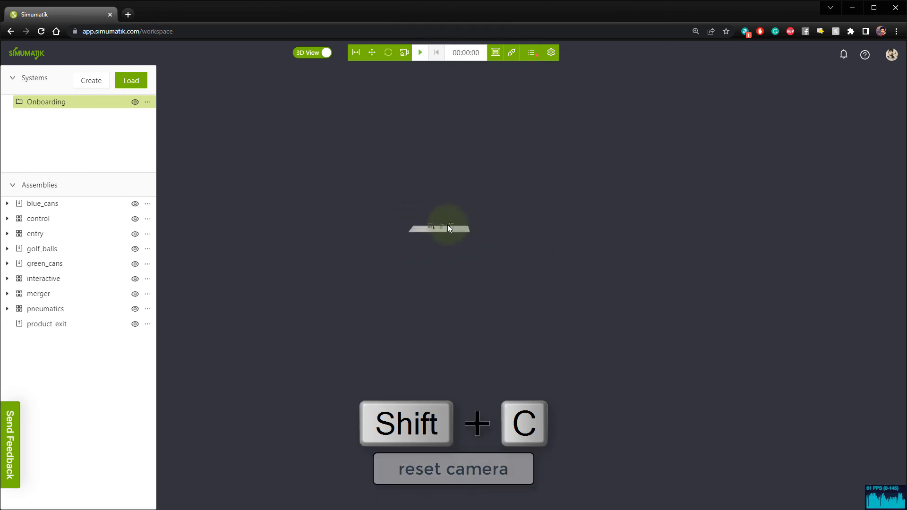
# Zoom in on the conveyors and back out at a different angle, and reset the camera to its default view.
pyautogui.moveTo(446, 225); pyautogui.dragTo(458, 233)
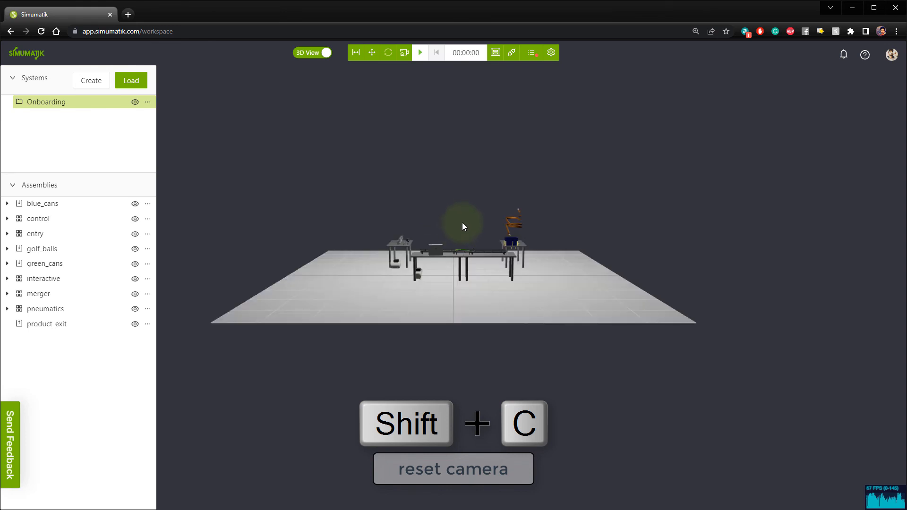
pyautogui.scroll(5, 484, 247)
pyautogui.scroll(-8, 486, 246)
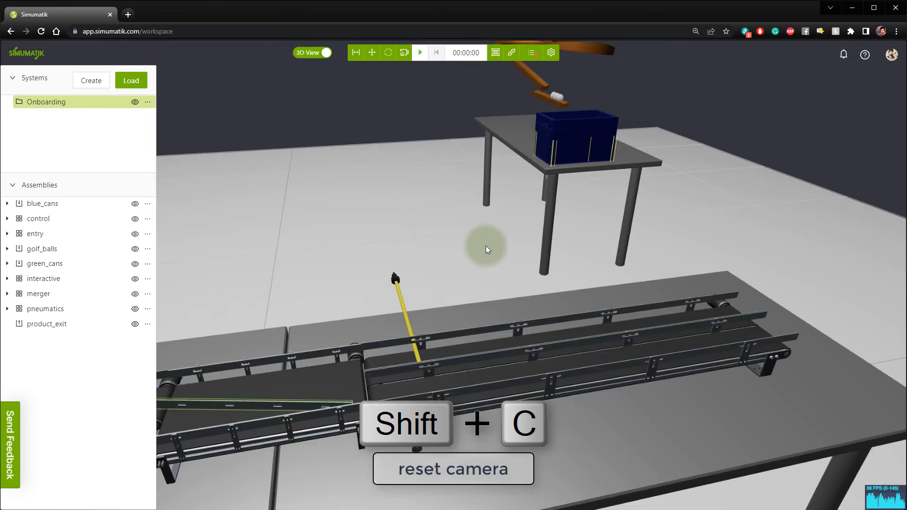
pyautogui.moveTo(503, 257)
pyautogui.mouseDown(button='right')
pyautogui.moveTo(527, 273)
pyautogui.moveTo(507, 249)
pyautogui.mouseUp(button='right')
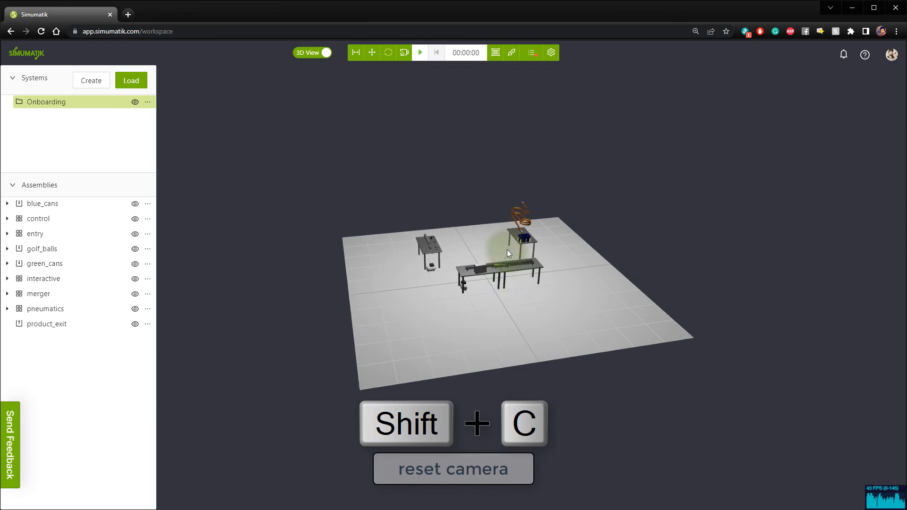
pyautogui.scroll(-6, 505, 253)
pyautogui.hotkey('shift', 'c')
# Frame the conveyor line on its tables and the blue box behind it in a close view.
pyautogui.scroll(4, 465, 227)
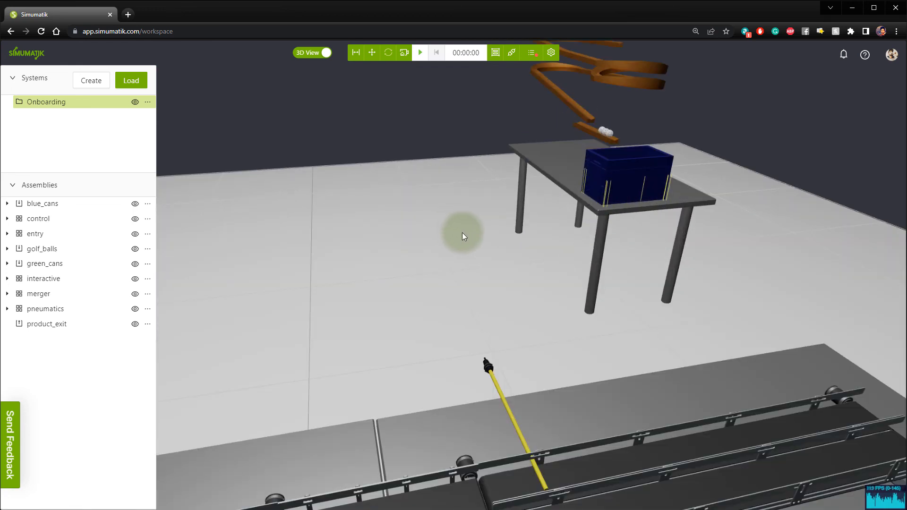
pyautogui.scroll(-5, 505, 270)
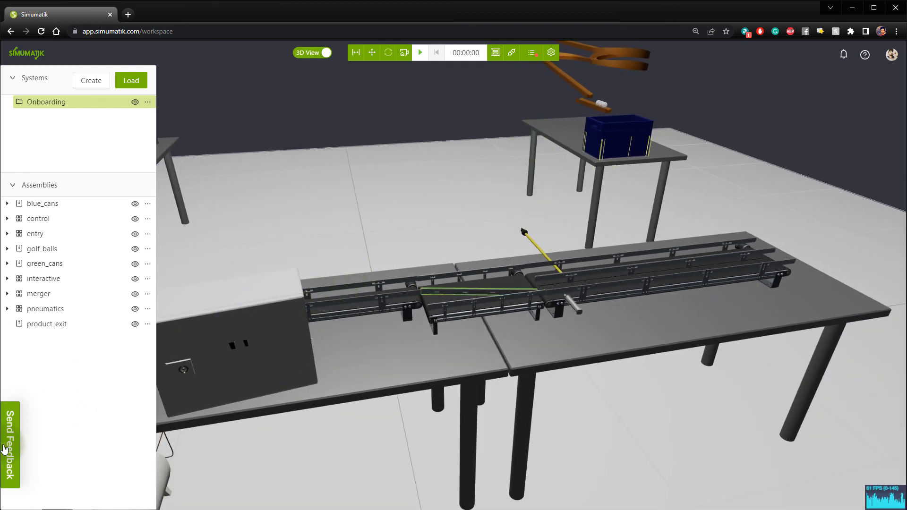
pyautogui.click(72, 444)
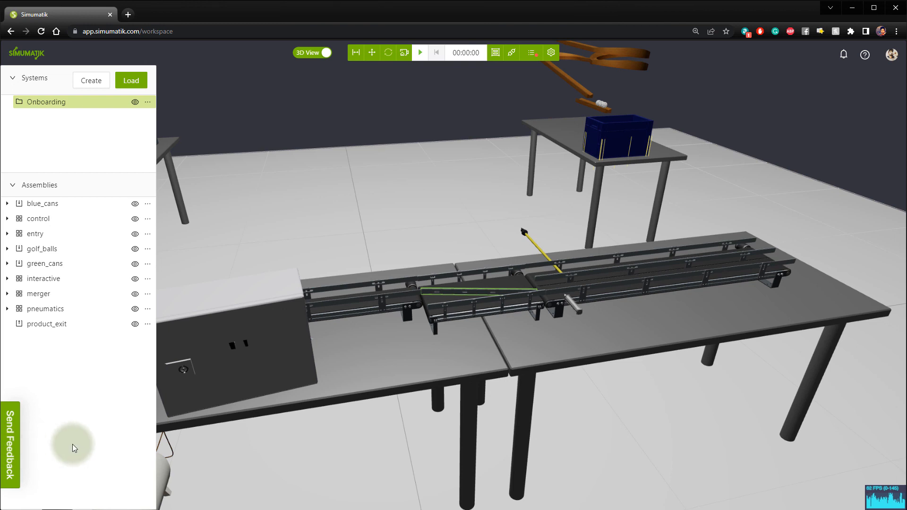